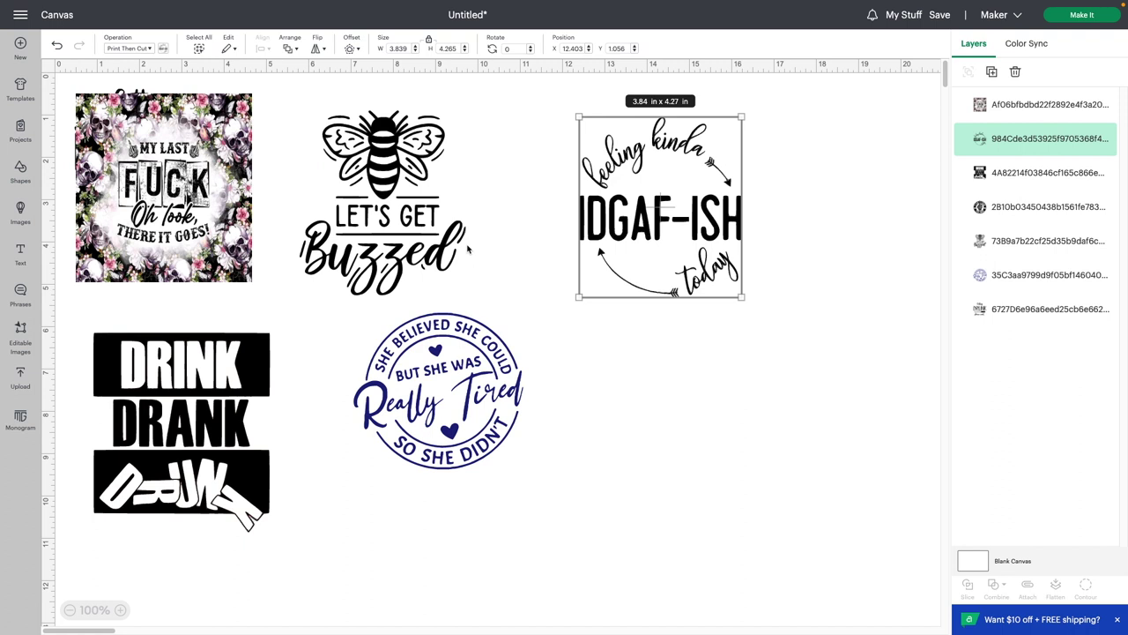
Separate the stacked designs by moving the floral skull, skeleton-hand and "Getting Drunk" designs to open areas of the canvas.
left_click(690, 433)
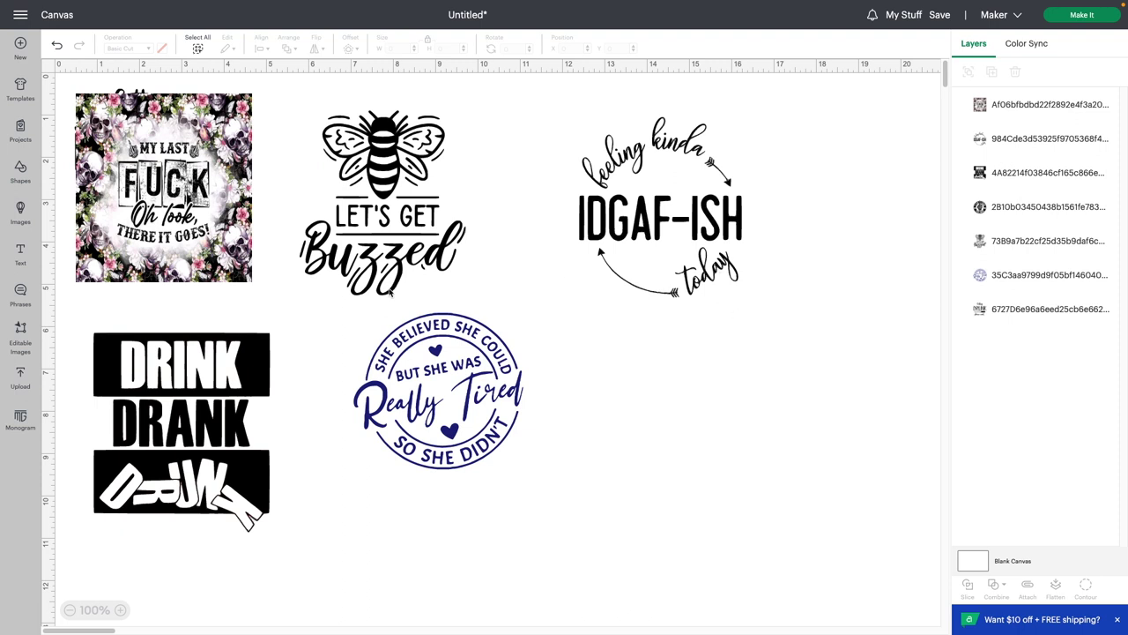
left_click_drag(146, 150, 670, 381)
left_click_drag(106, 157, 294, 353)
left_click_drag(340, 388, 362, 533)
left_click_drag(141, 150, 181, 178)
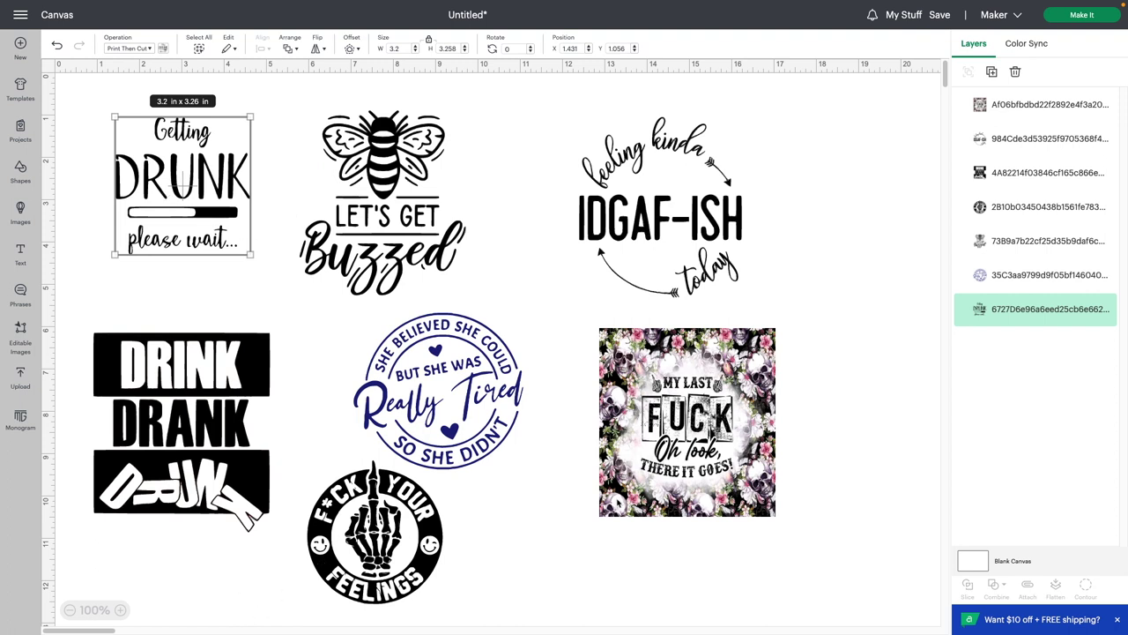
Move the floral skull and "Really Tired" designs further right, and place the skeleton-hand design beside "Drink Drank Drunk".
left_click(679, 464)
left_click_drag(681, 460, 779, 474)
left_click_drag(440, 393, 559, 382)
left_click_drag(441, 532, 441, 414)
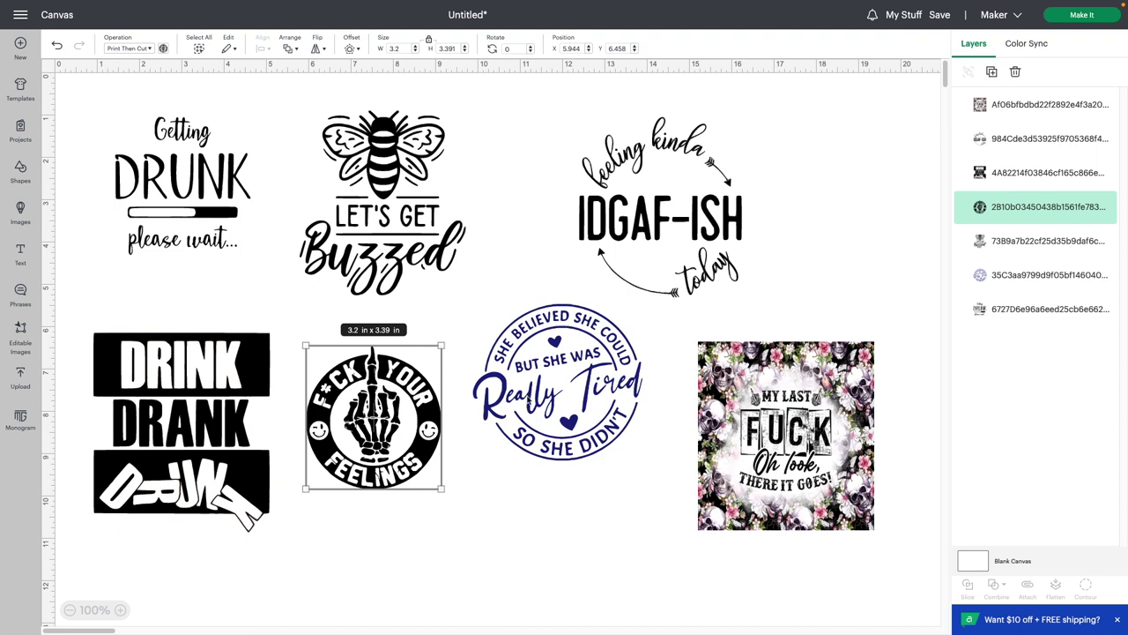
Check the sizes of the other designs and set the "Let's Get Buzzed" bee design's width to 3.2 in.
left_click(526, 401)
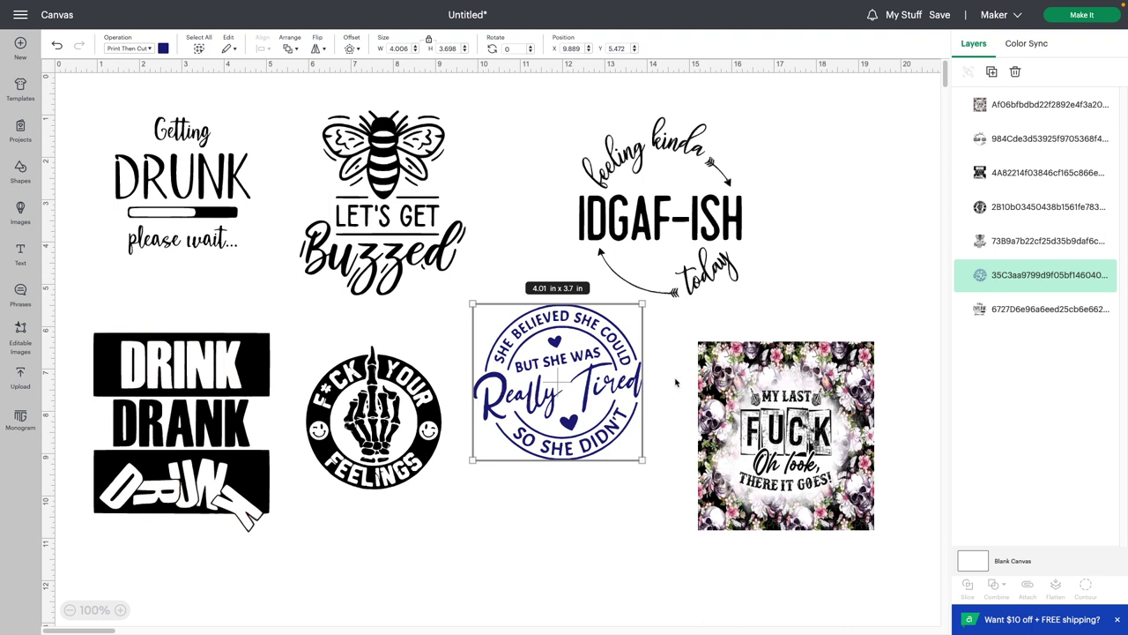
left_click(734, 407)
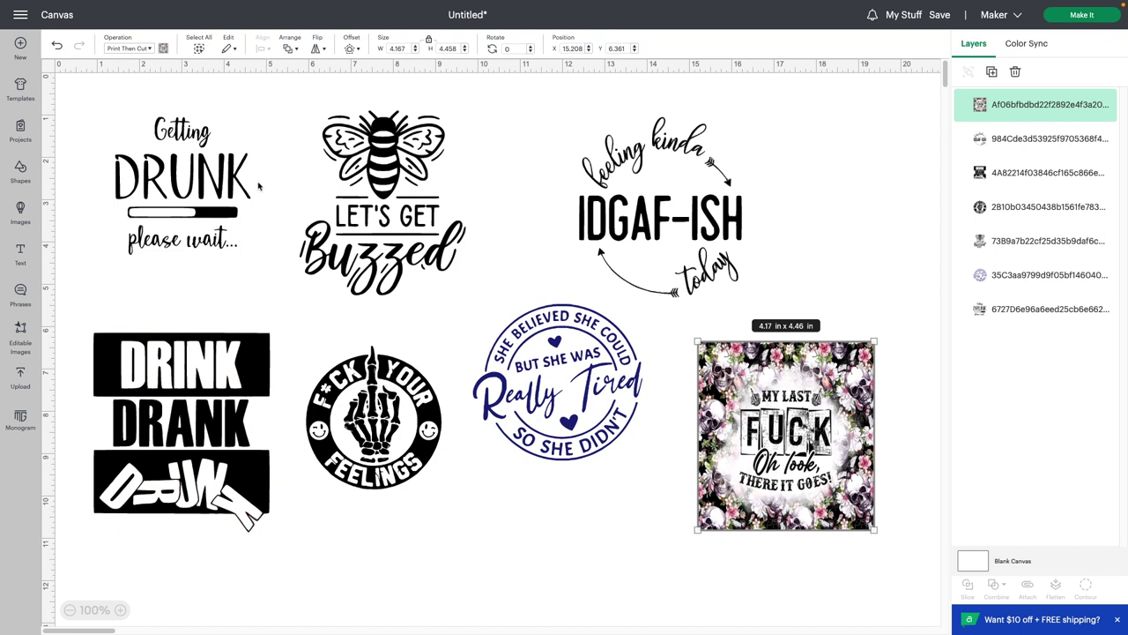
left_click(209, 199)
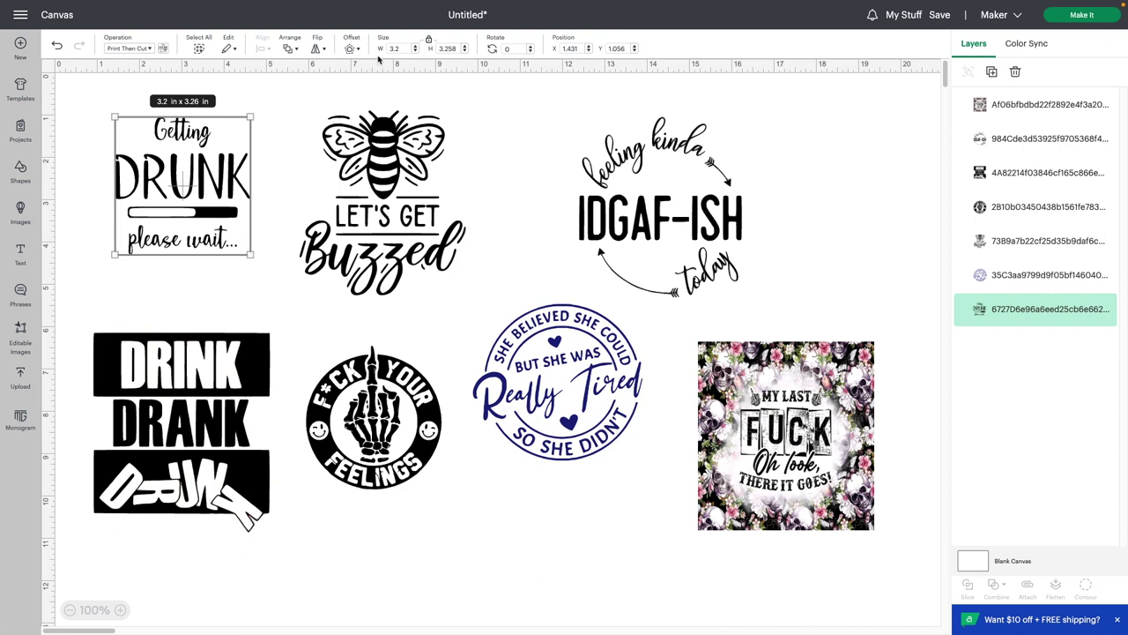
left_click(392, 157)
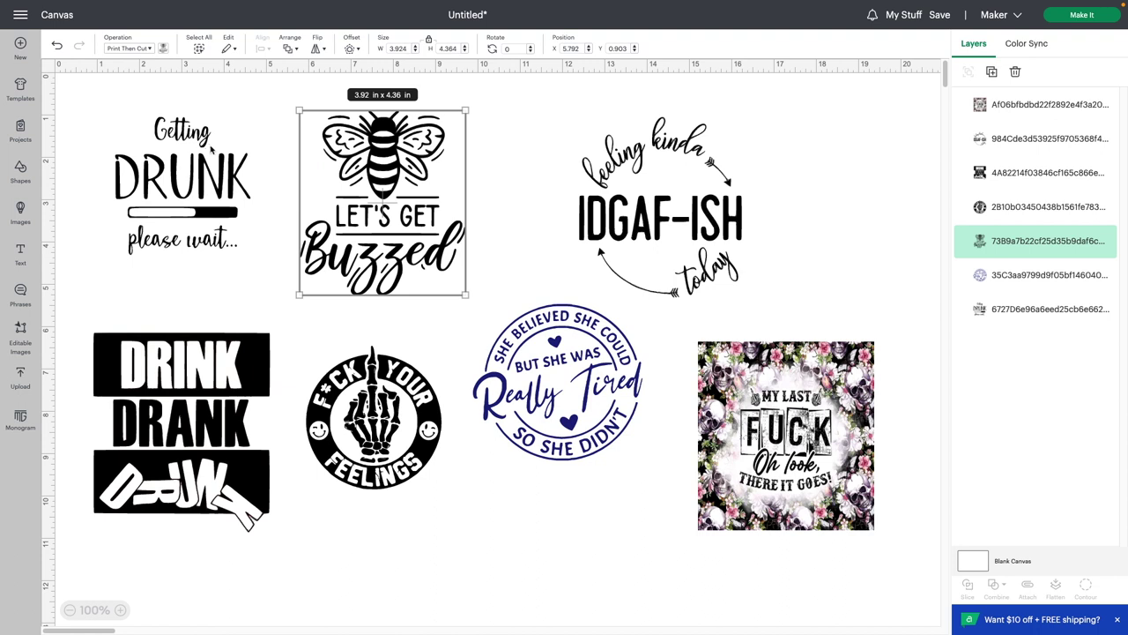
left_click(406, 50)
type("3.2")
key("Return")
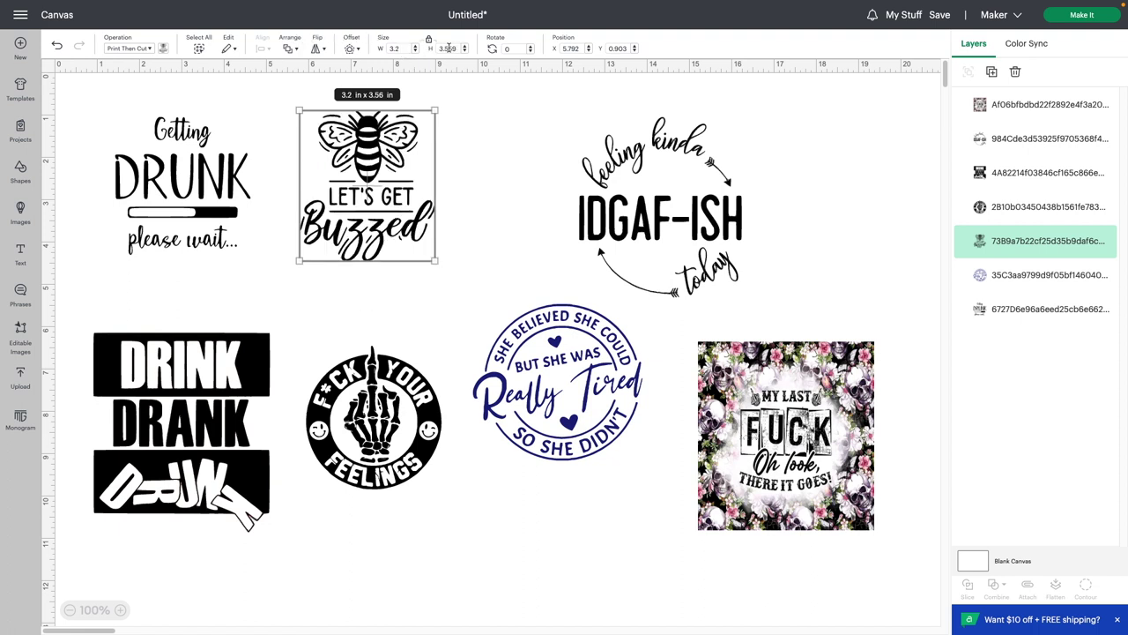
Move the "IDGAF-ISH" design closer to the bee design and set its width to 3.2 in.
left_click_drag(624, 198, 549, 192)
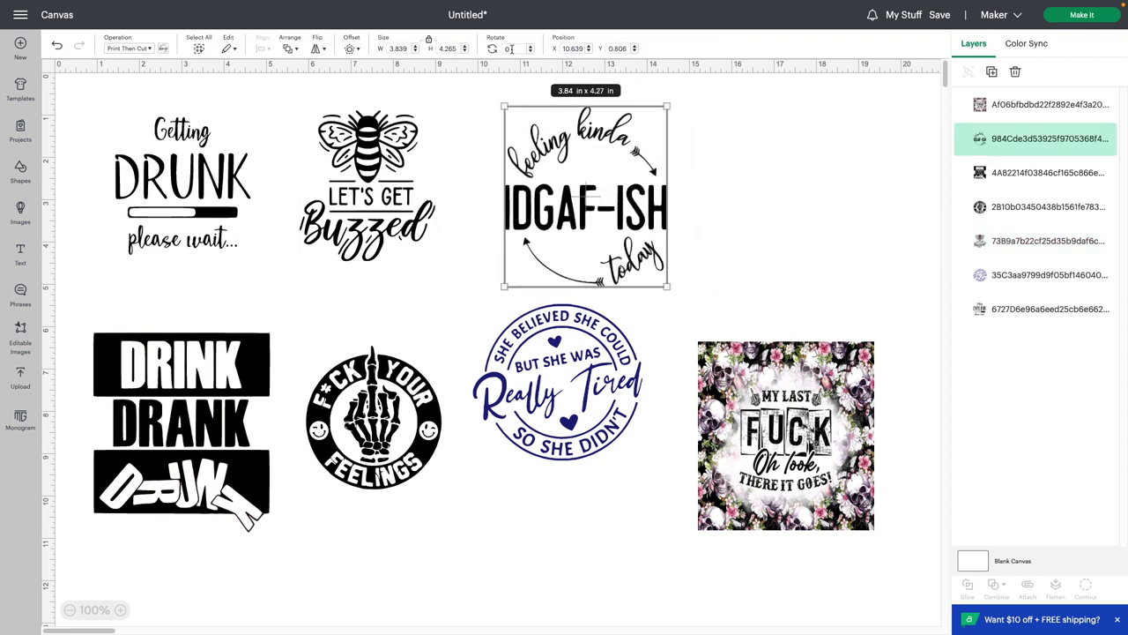
left_click(407, 50)
type("3.2")
key("Return")
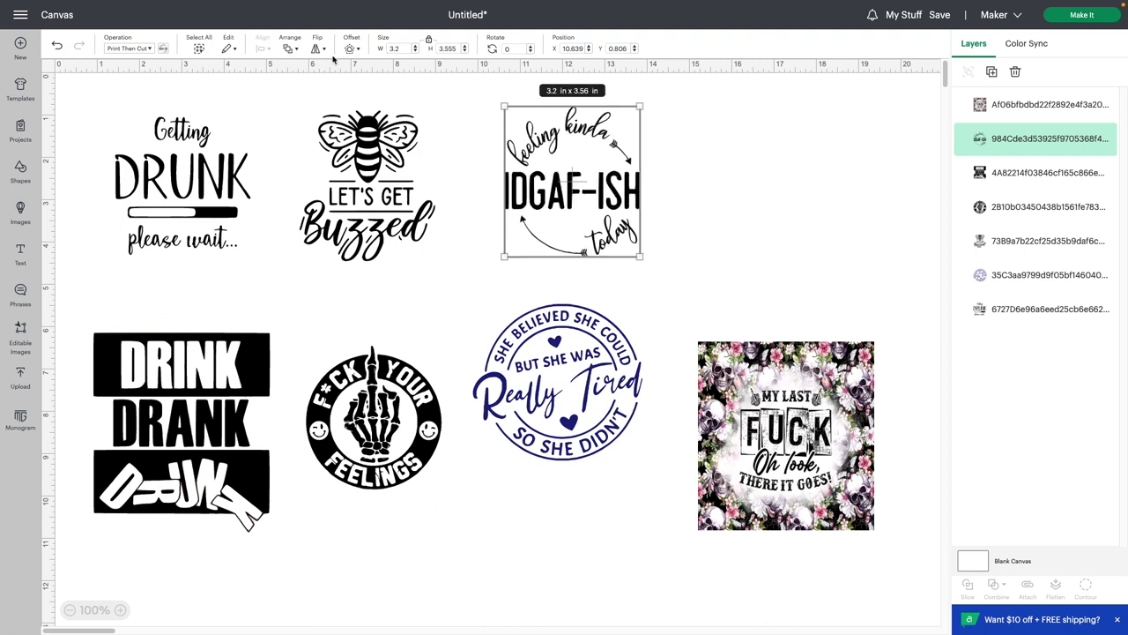
Place the "IDGAF-ISH" design next to the bee and the skeleton-hand design at the right end of the upper row.
left_click_drag(556, 155, 513, 156)
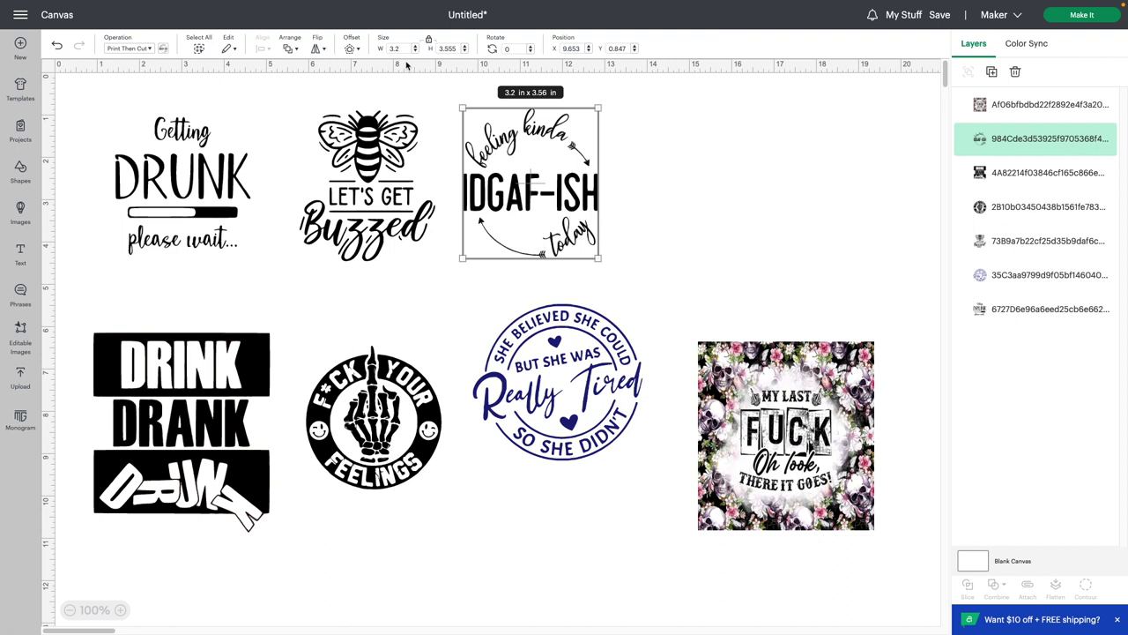
left_click_drag(398, 404, 718, 200)
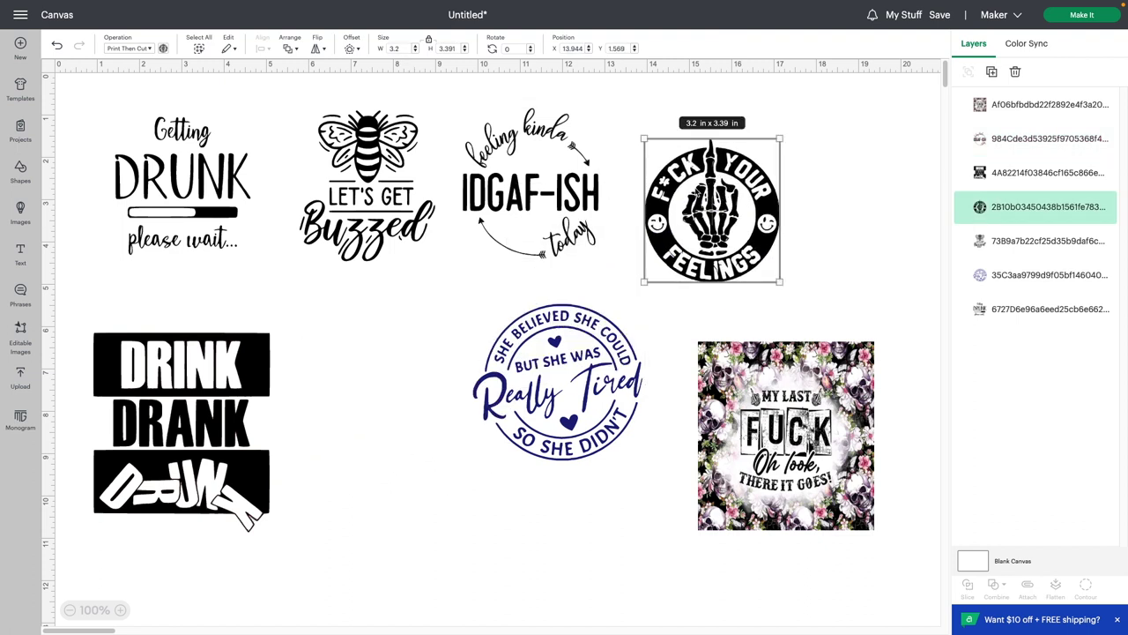
Try a height of 3.2 in on the skeleton-hand design with its proportions unlocked, and undo the change.
left_click(450, 49)
type("3")
key("Return")
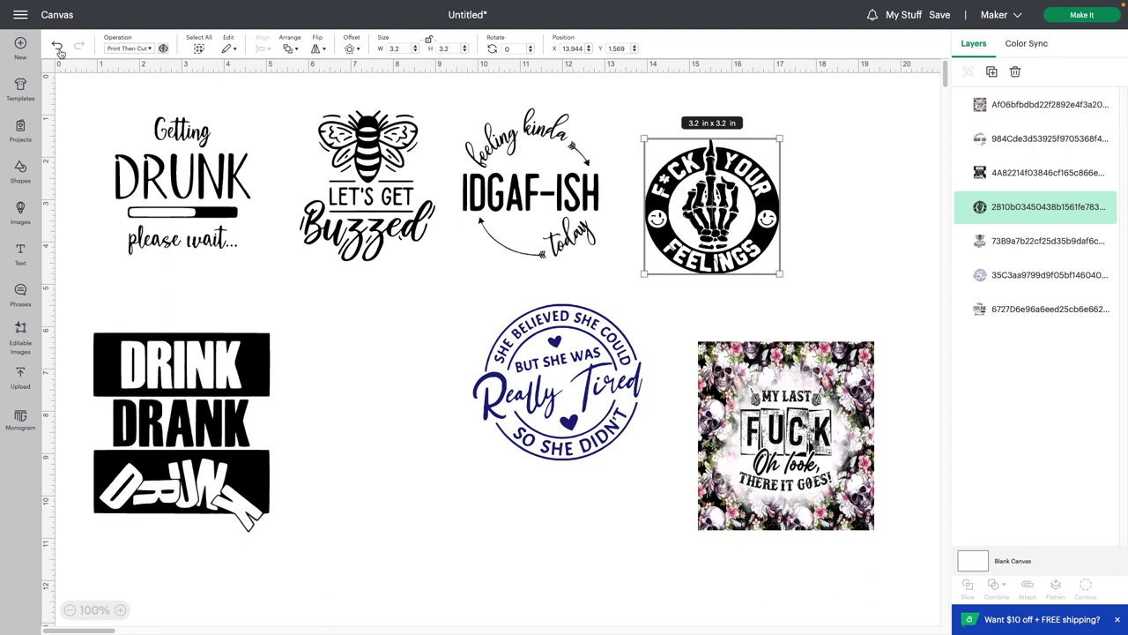
key("Escape")
key("ctrl+z")
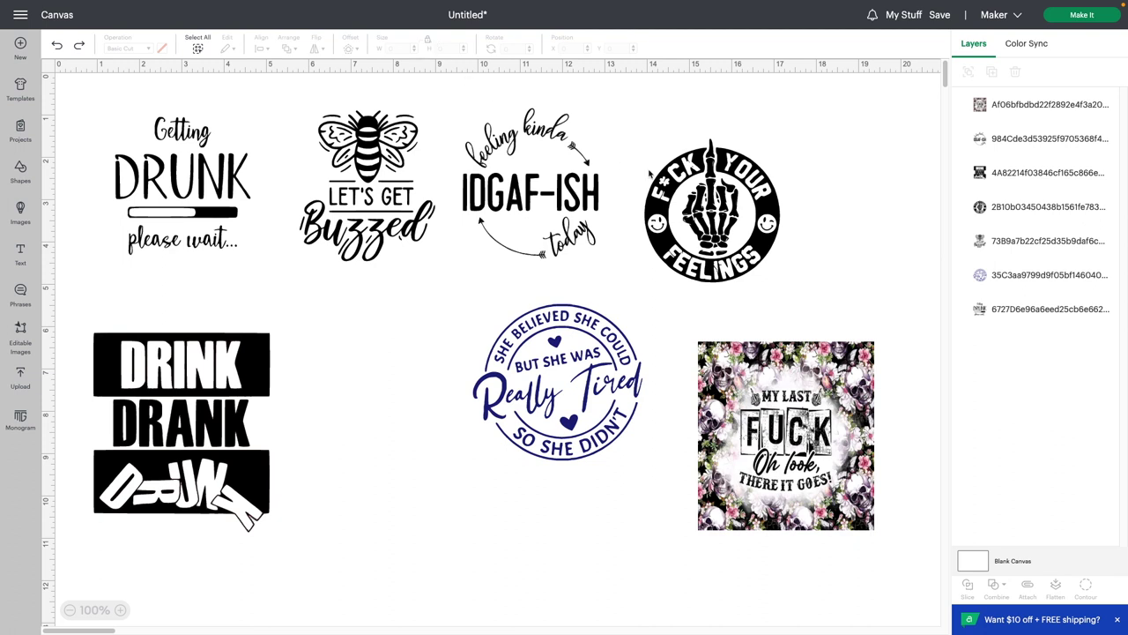
left_click(686, 203)
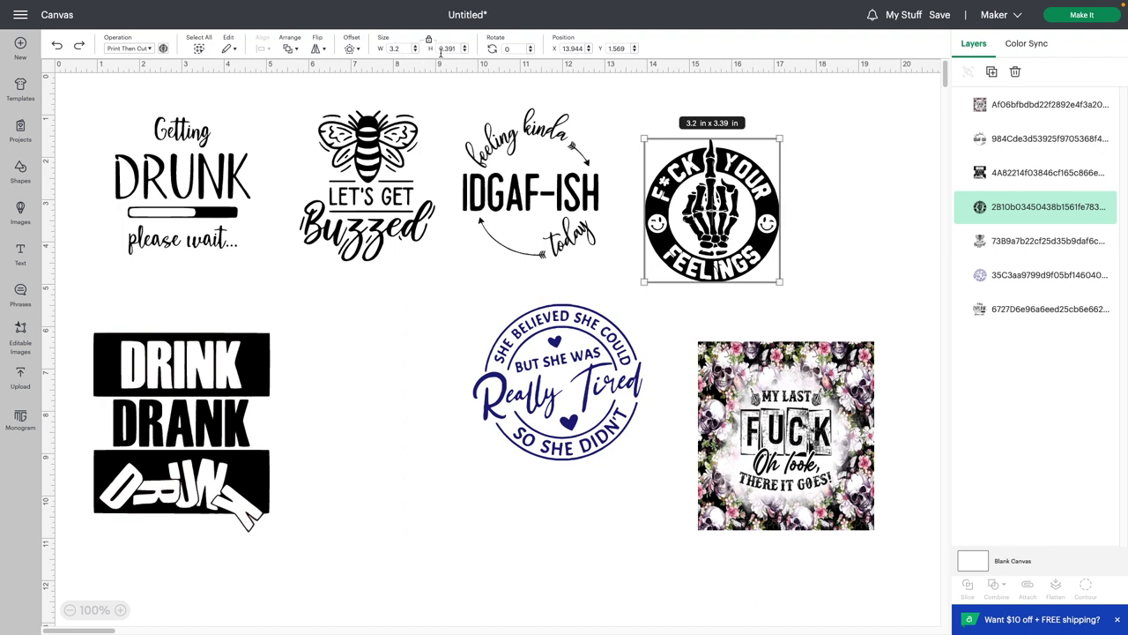
Set the width of the blue "Really Tired" design to 3.2 in.
left_click(578, 429)
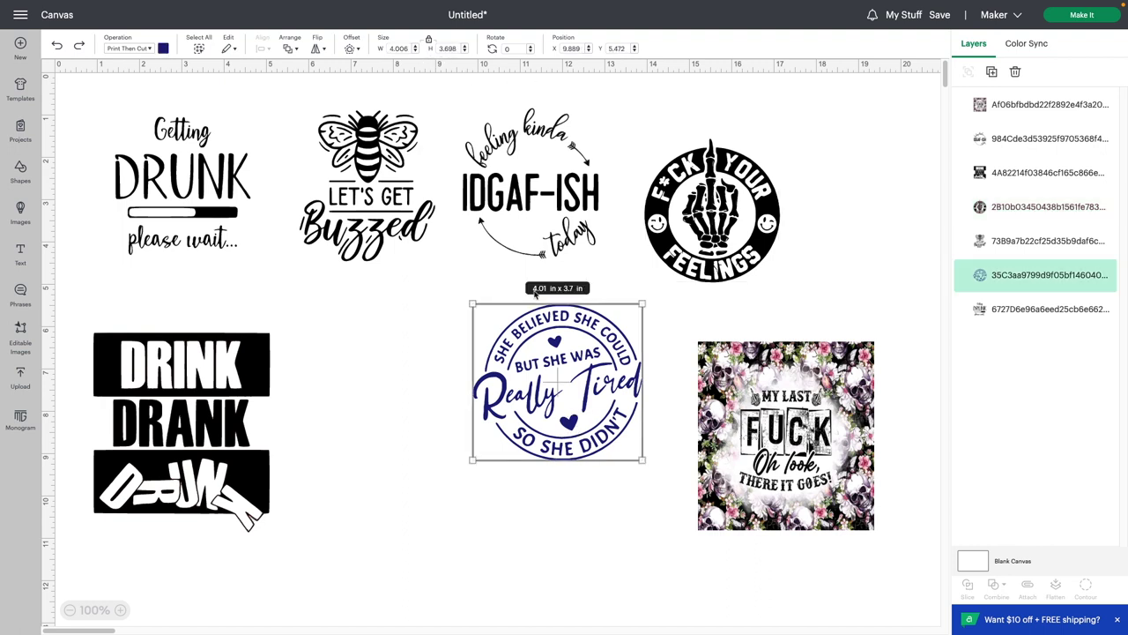
left_click(398, 49)
type("3.2")
key("Return")
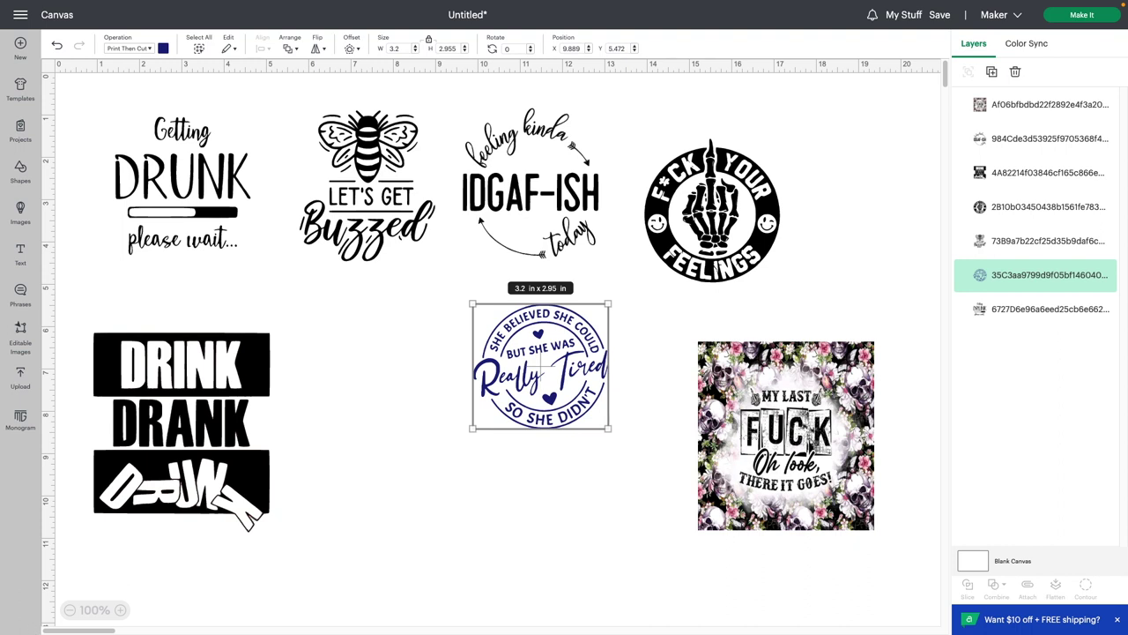
Move the "Drink Drank Drunk" design up under "Getting Drunk" and set its width to 3.2 in.
left_click(153, 536)
left_click_drag(161, 454, 218, 430)
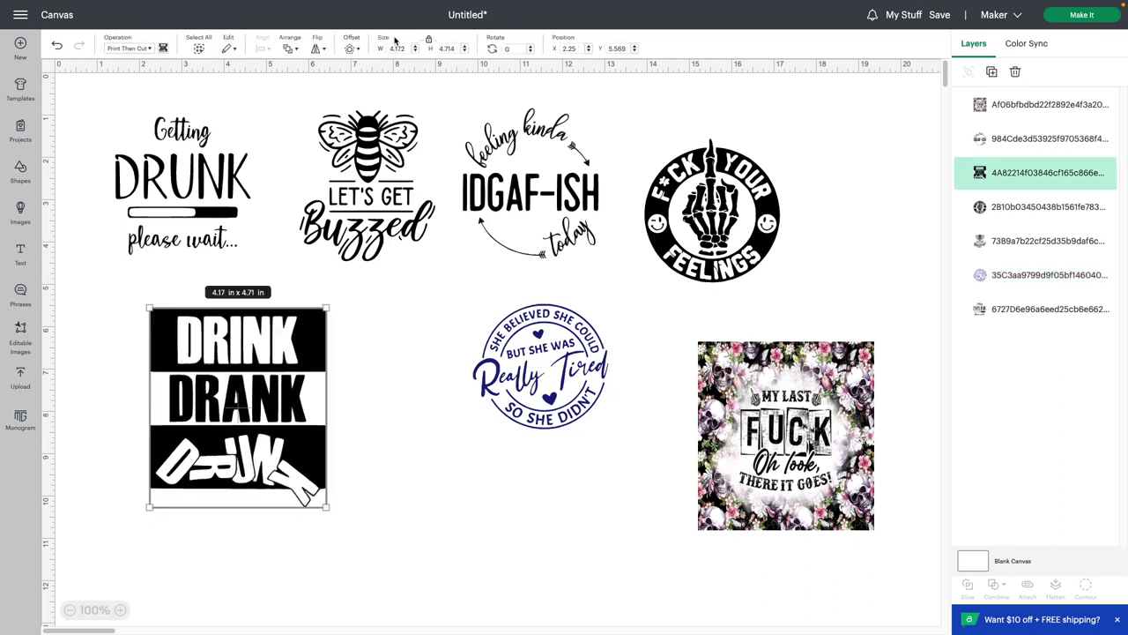
left_click(402, 49)
type("3.2")
key("Return")
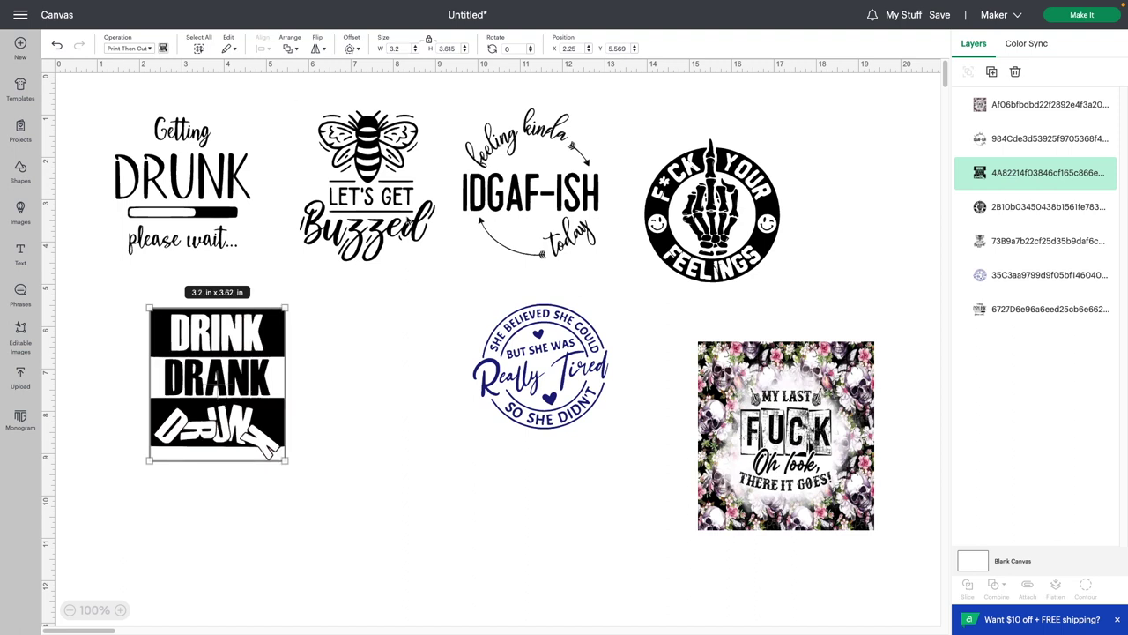
Change the "Let's Get Buzzed" bee design's operation to Basic cut and colour it yellow.
left_click(368, 185)
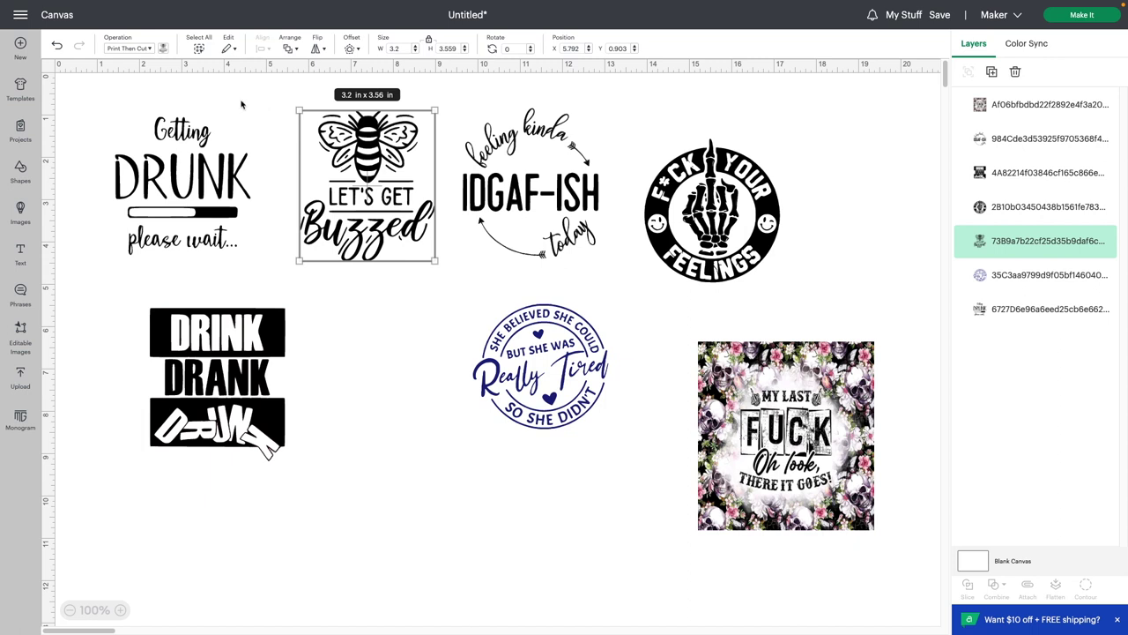
left_click(163, 51)
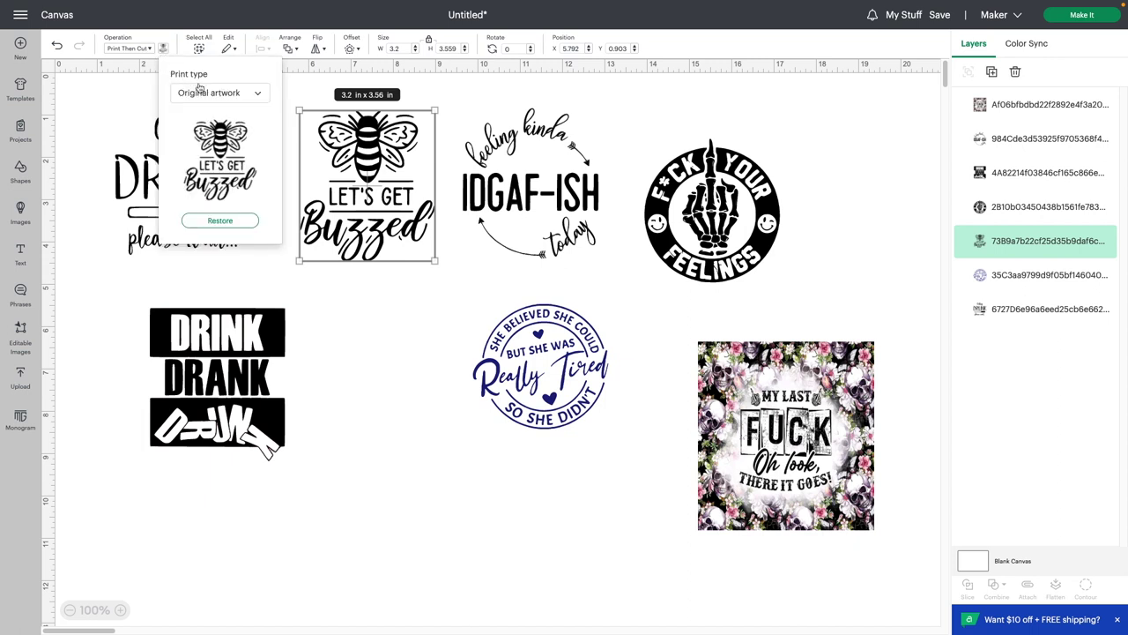
left_click(139, 49)
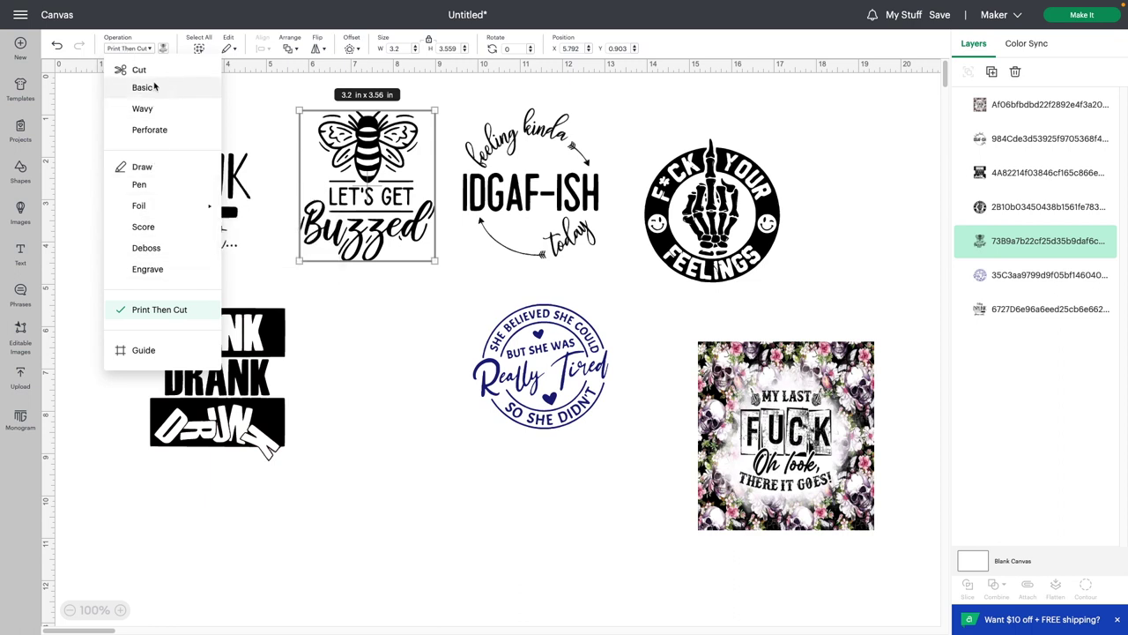
left_click(146, 88)
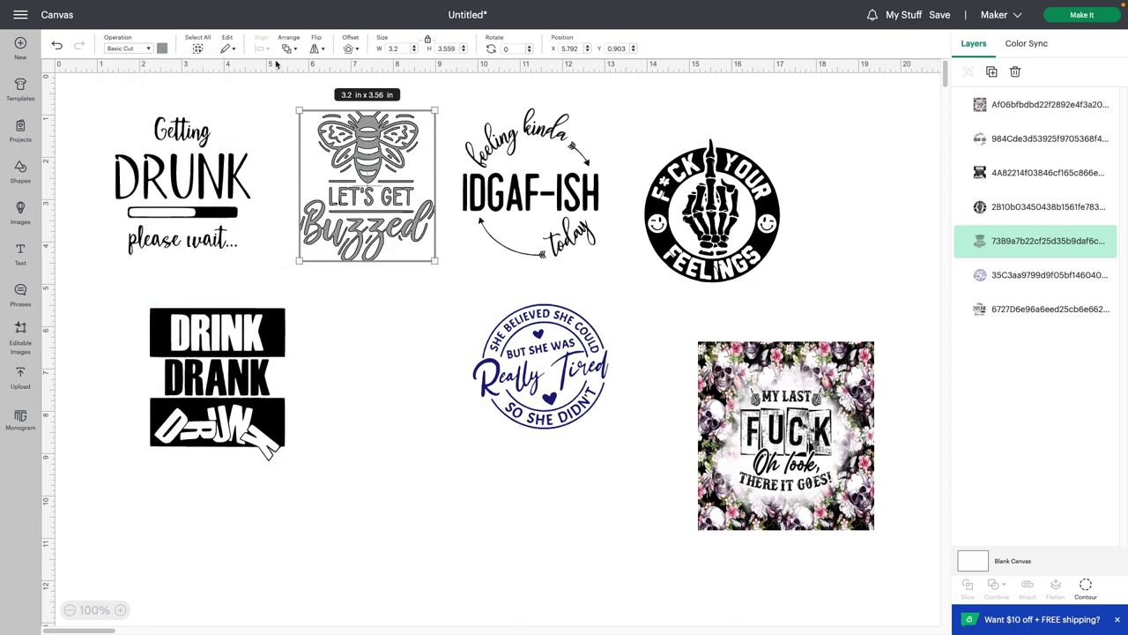
left_click(163, 50)
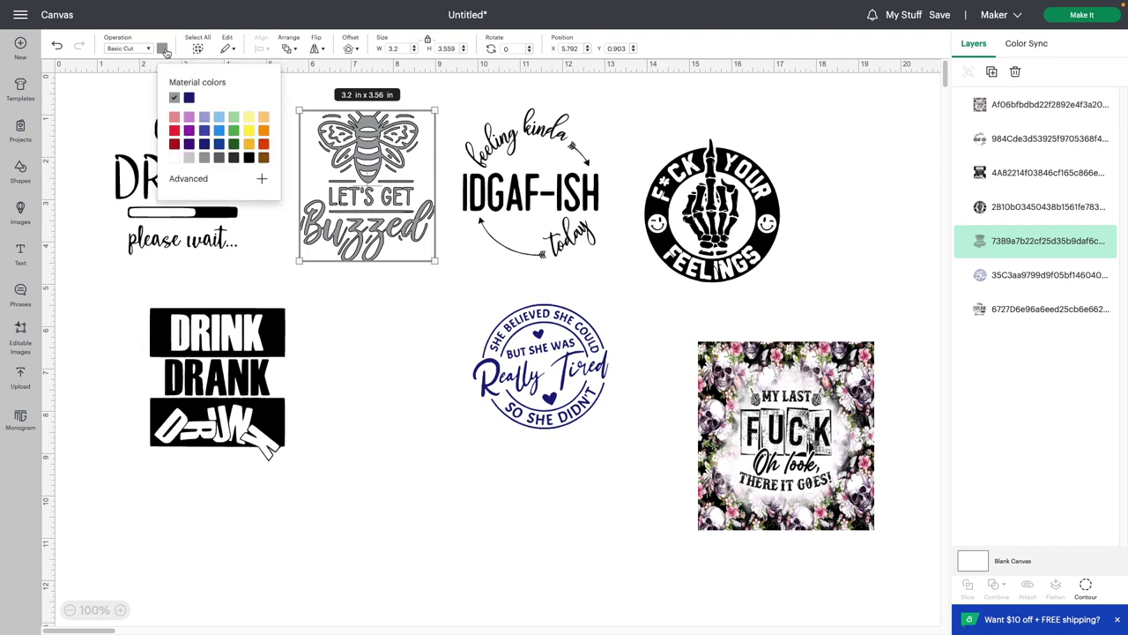
left_click(250, 132)
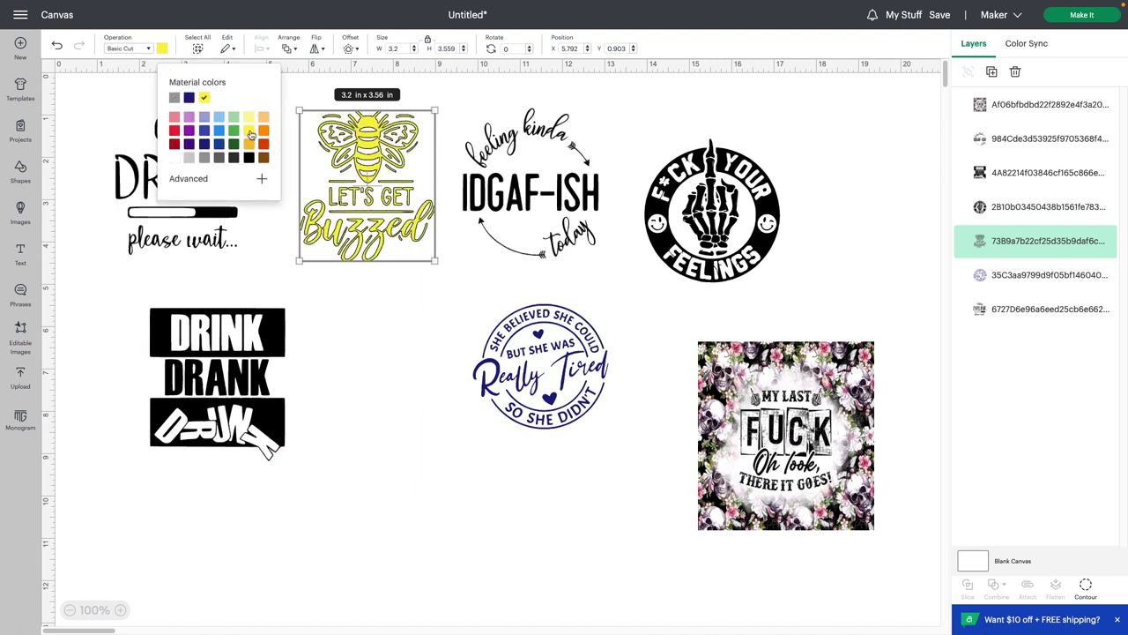
Switch the yellow bee design's operation back to Print Then Cut.
left_click(139, 50)
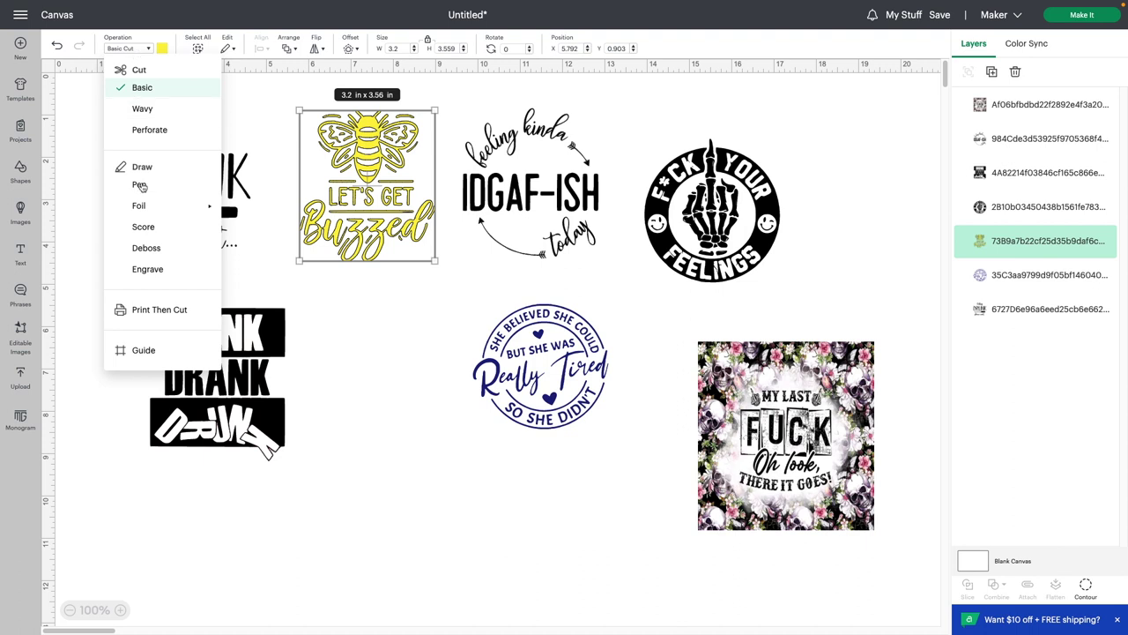
left_click(155, 309)
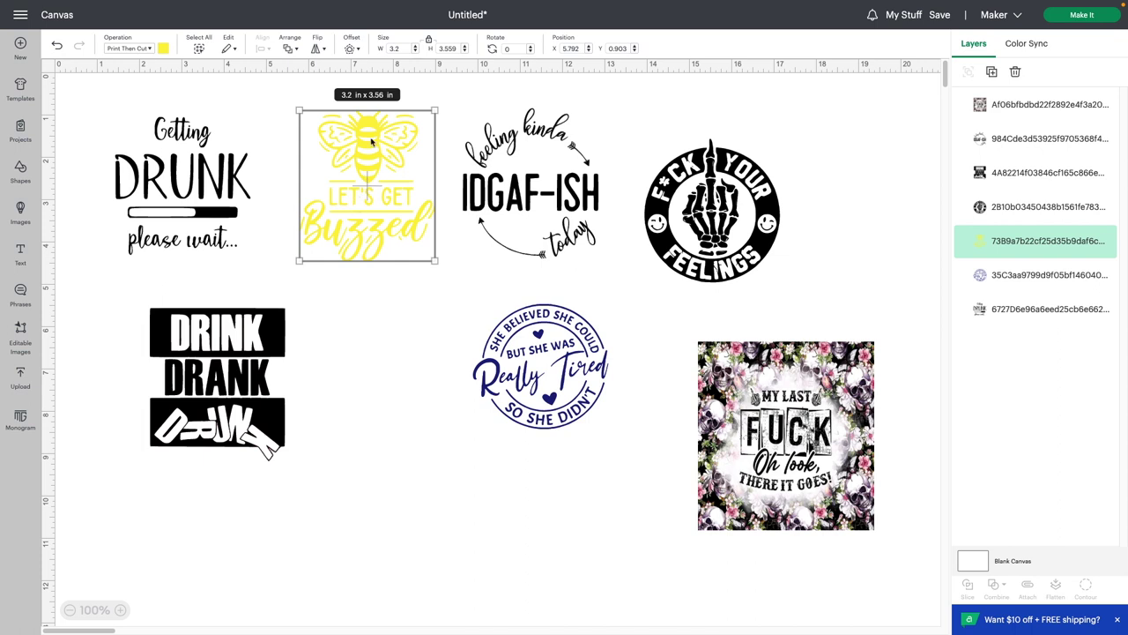
Try colouring the "Getting Drunk" design brown as a Basic cut, and undo the changes.
left_click(197, 167)
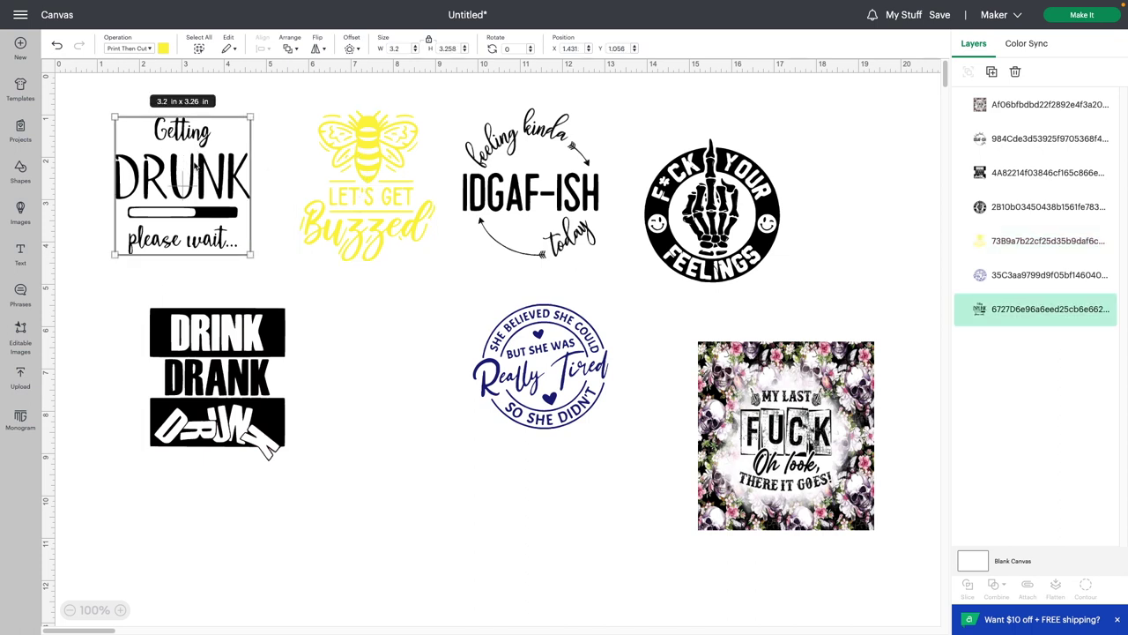
left_click(165, 48)
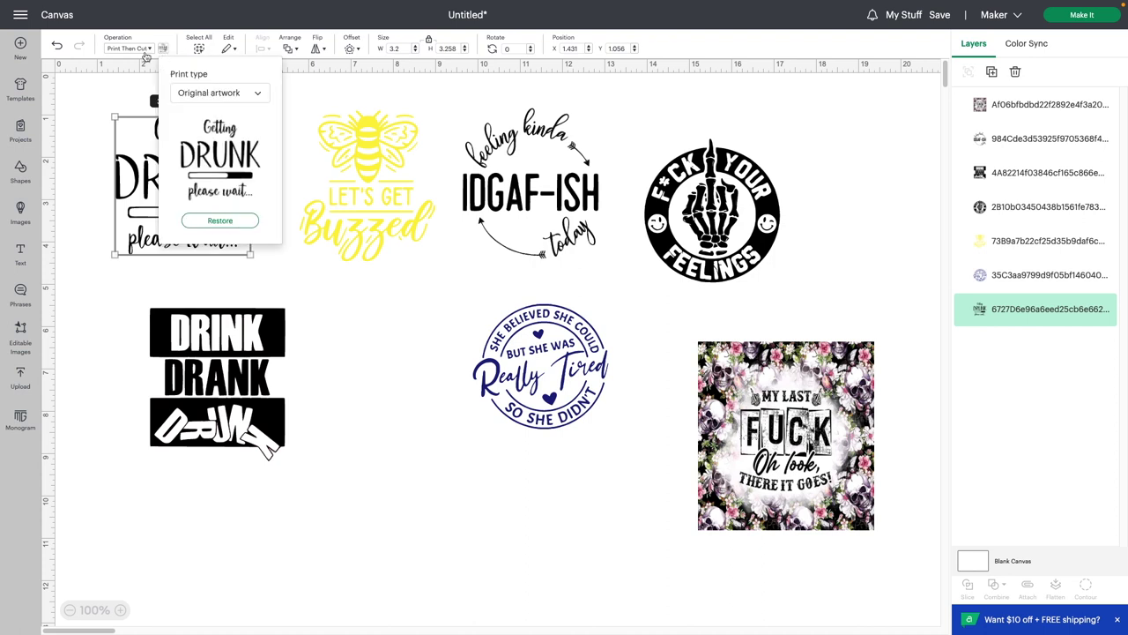
left_click(146, 51)
left_click(144, 87)
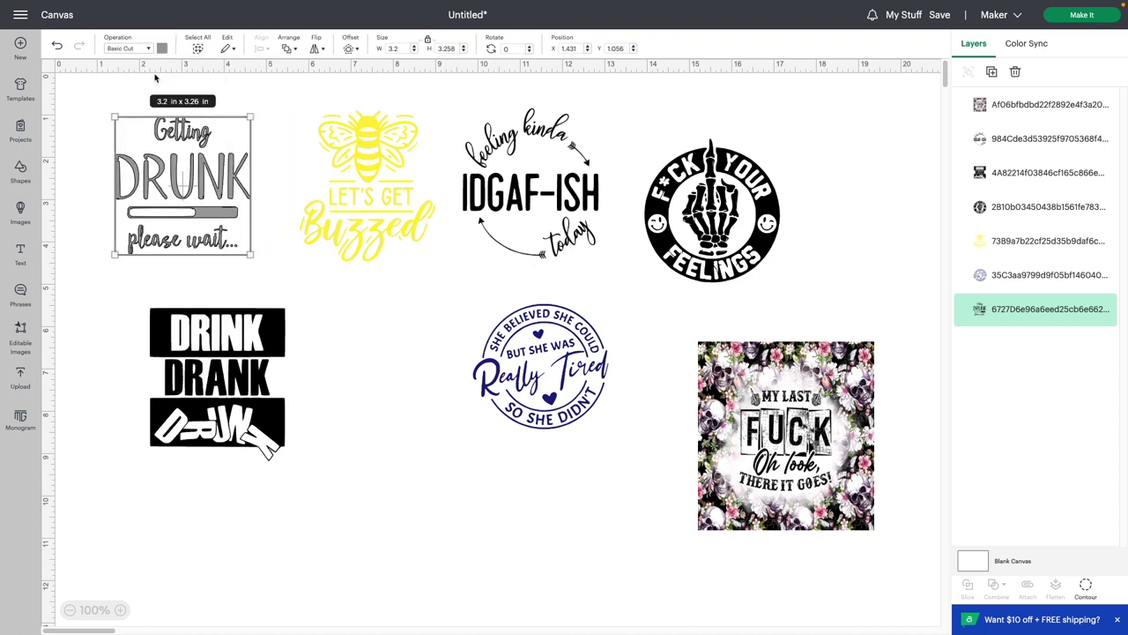
left_click(162, 48)
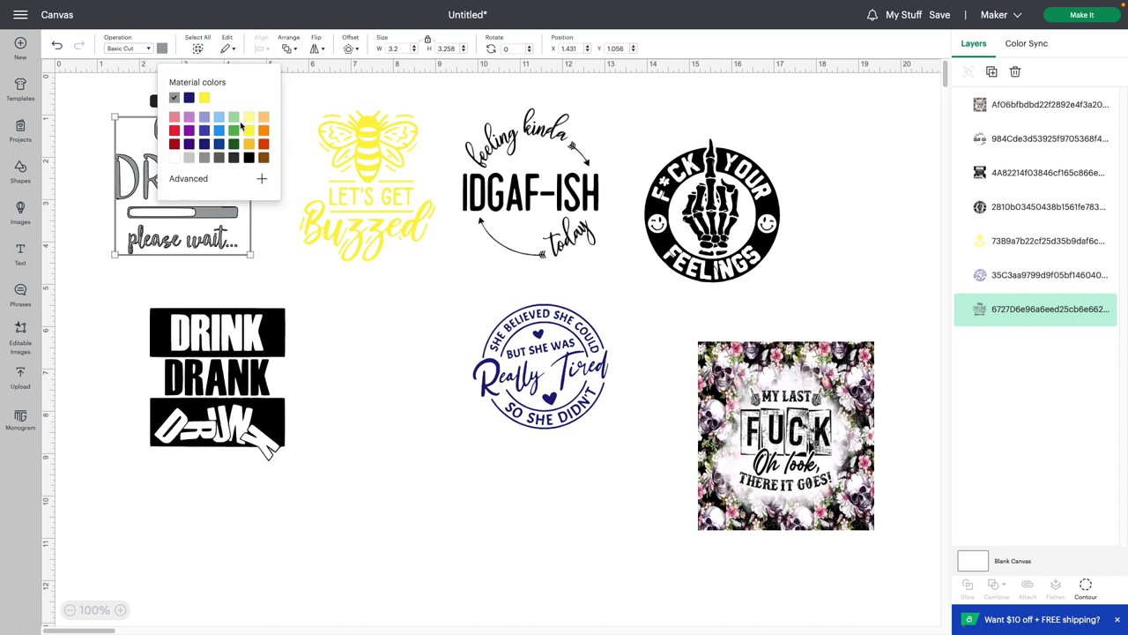
left_click(263, 157)
left_click(370, 377)
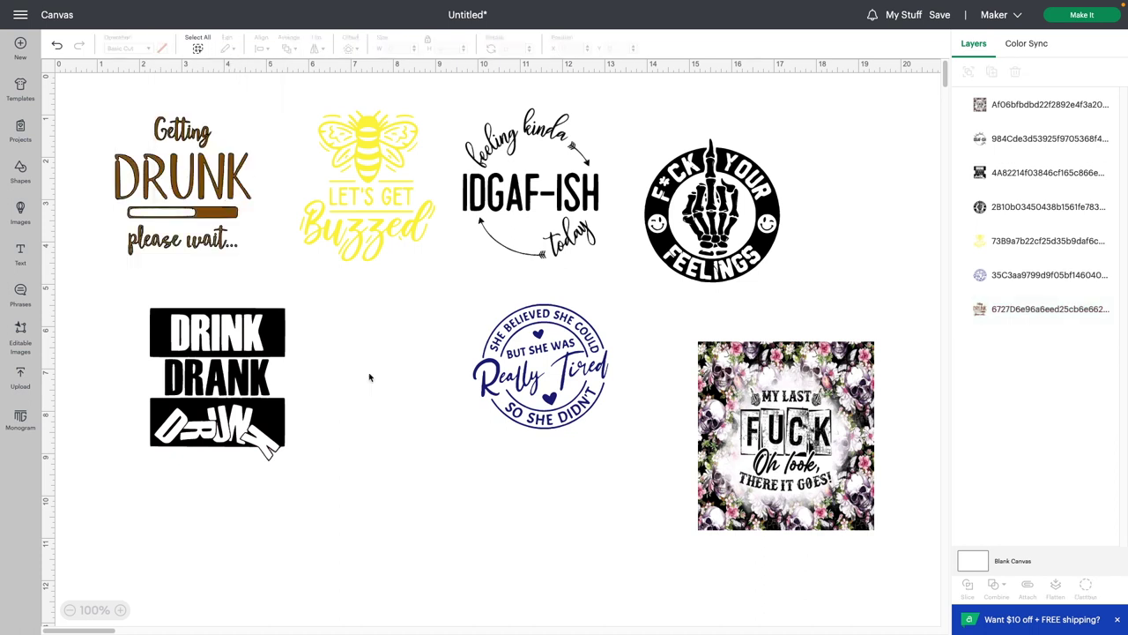
left_click(57, 46)
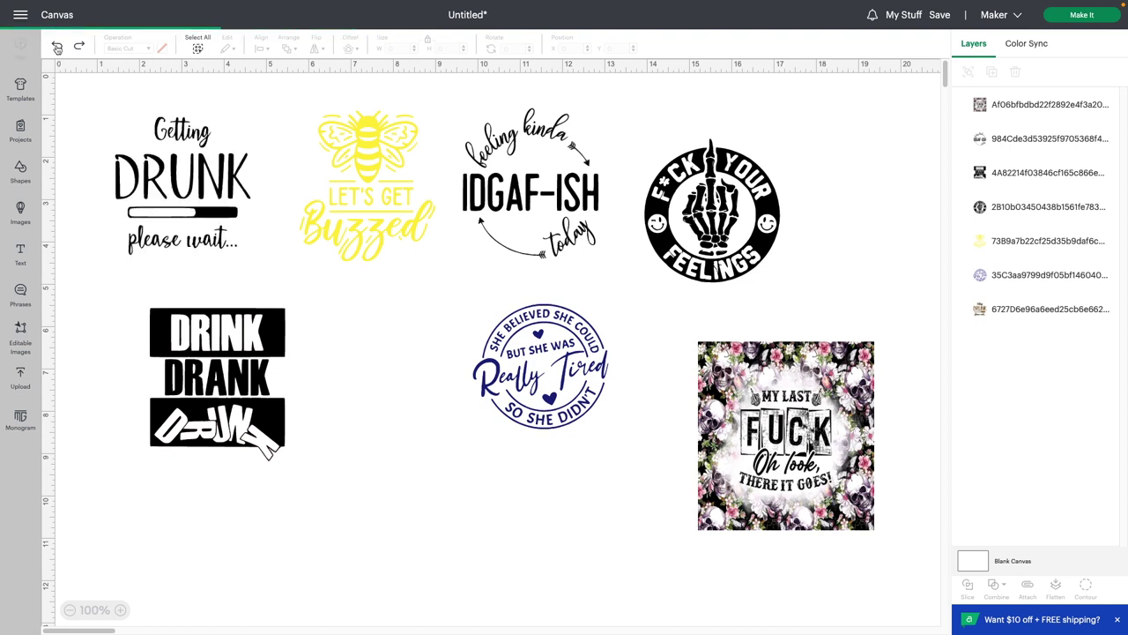
Shift the "Really Tired" and floral skull designs left so they line up in the second row.
left_click_drag(558, 347, 475, 350)
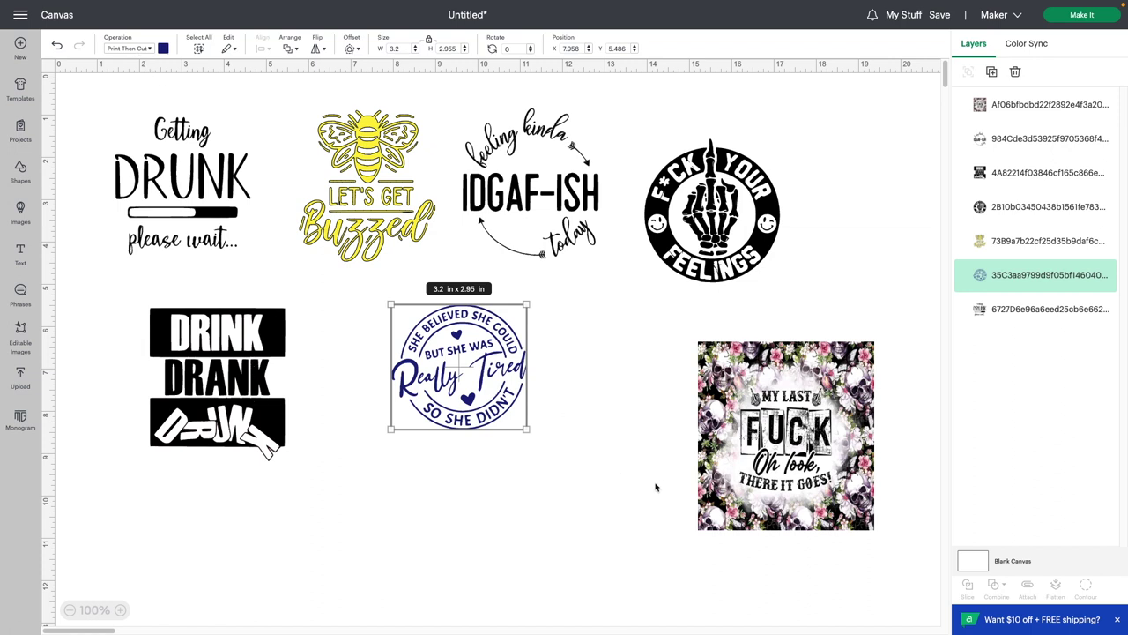
left_click_drag(808, 445, 714, 411)
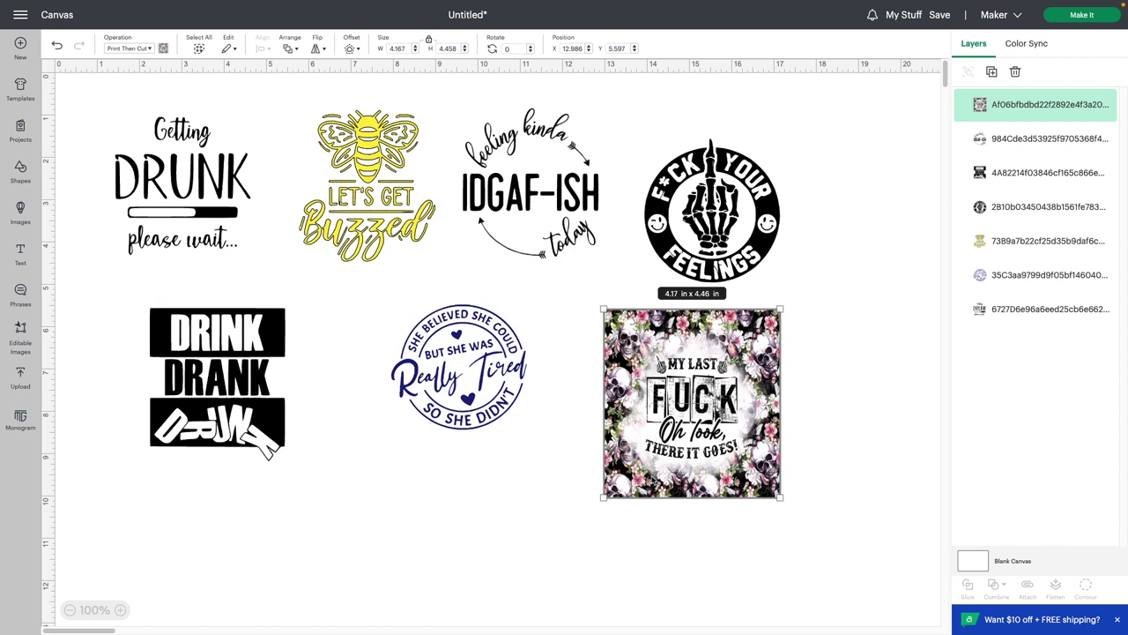
Set the floral skull design's width to 3.2 in.
left_click(399, 48)
type("3.2")
key("Return")
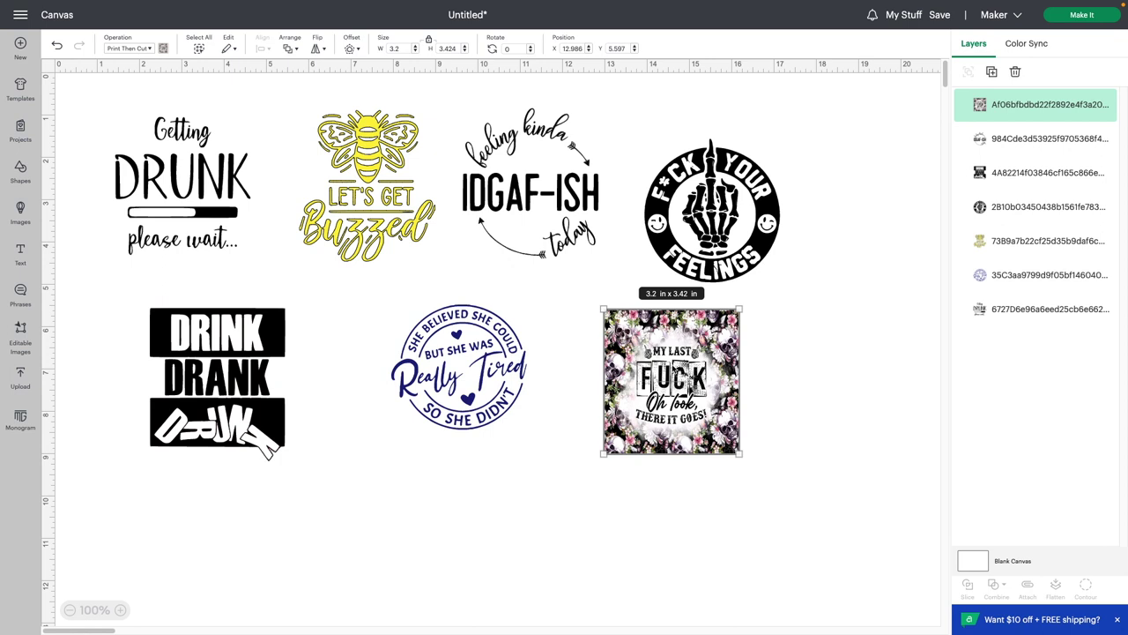
Check the neighbouring designs' settings and change the yellow "Let's Get Buzzed" bee design's operation to Print Then Cut.
left_click(704, 280)
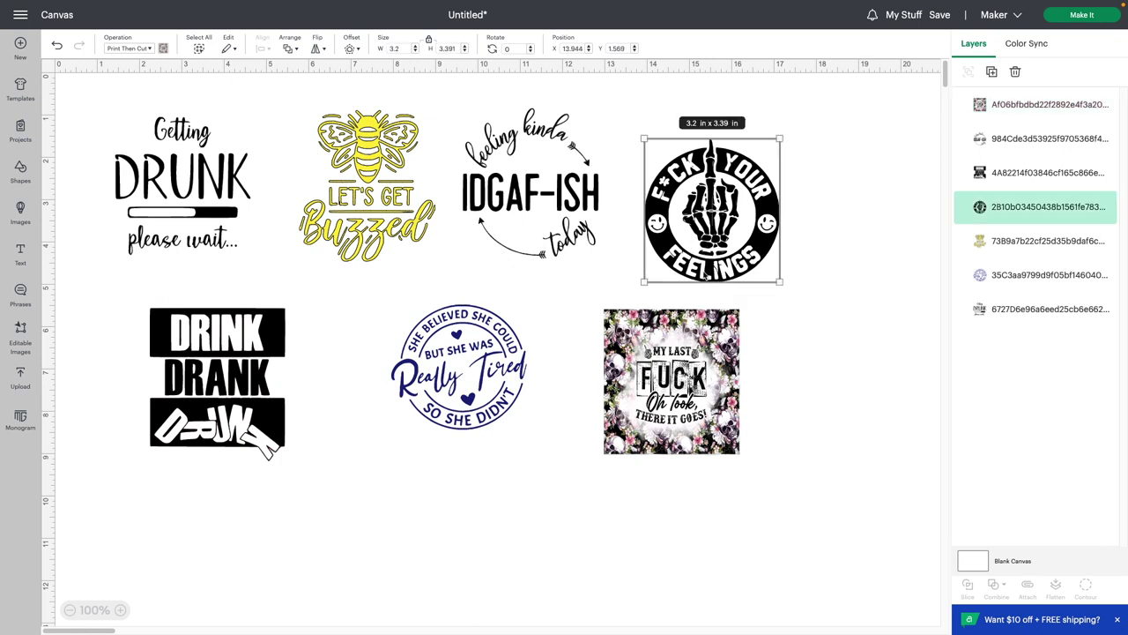
left_click(693, 370)
left_click(691, 281)
left_click(494, 175)
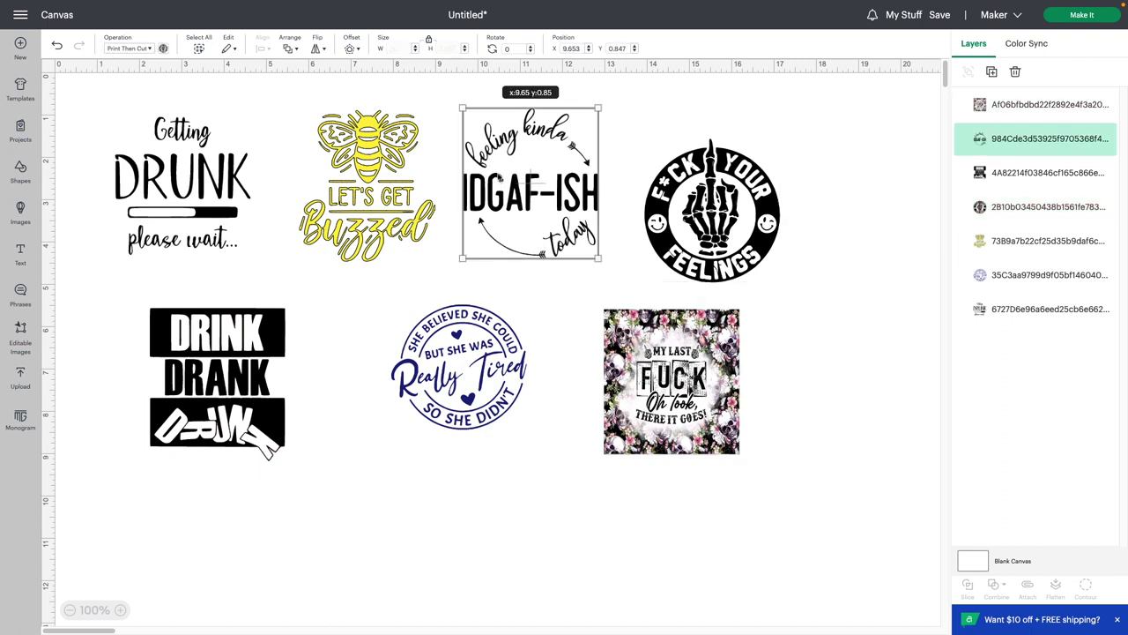
left_click(466, 322)
left_click(361, 180)
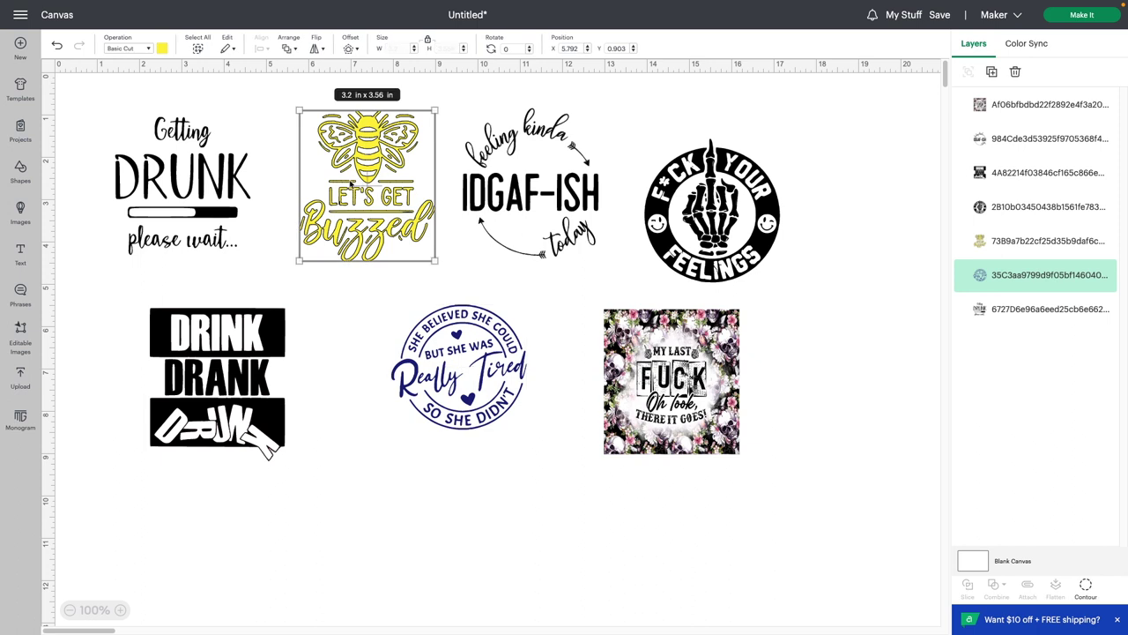
left_click(132, 49)
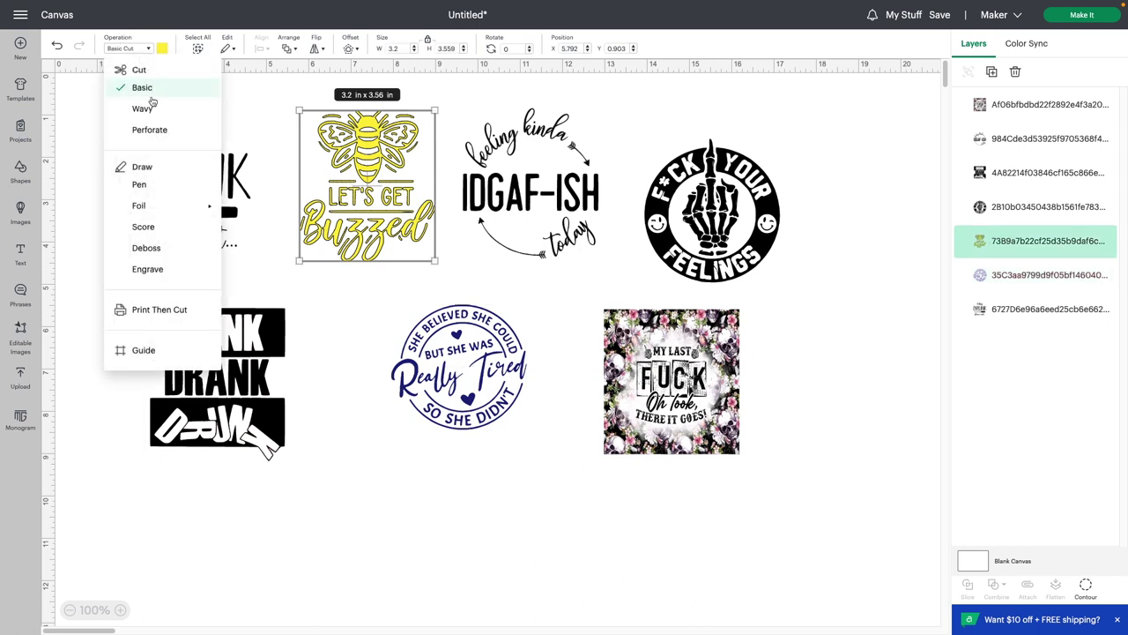
left_click(159, 309)
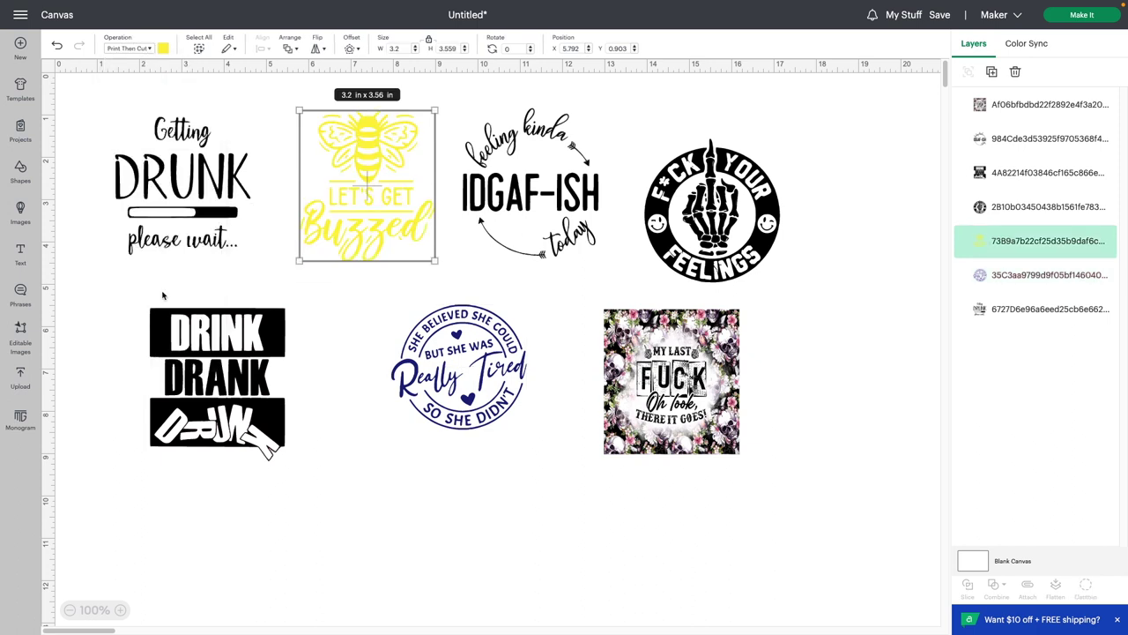
Check the operation settings of the remaining designs and send the project to the mat preview with Make It.
left_click(211, 192)
left_click(225, 370)
left_click(458, 377)
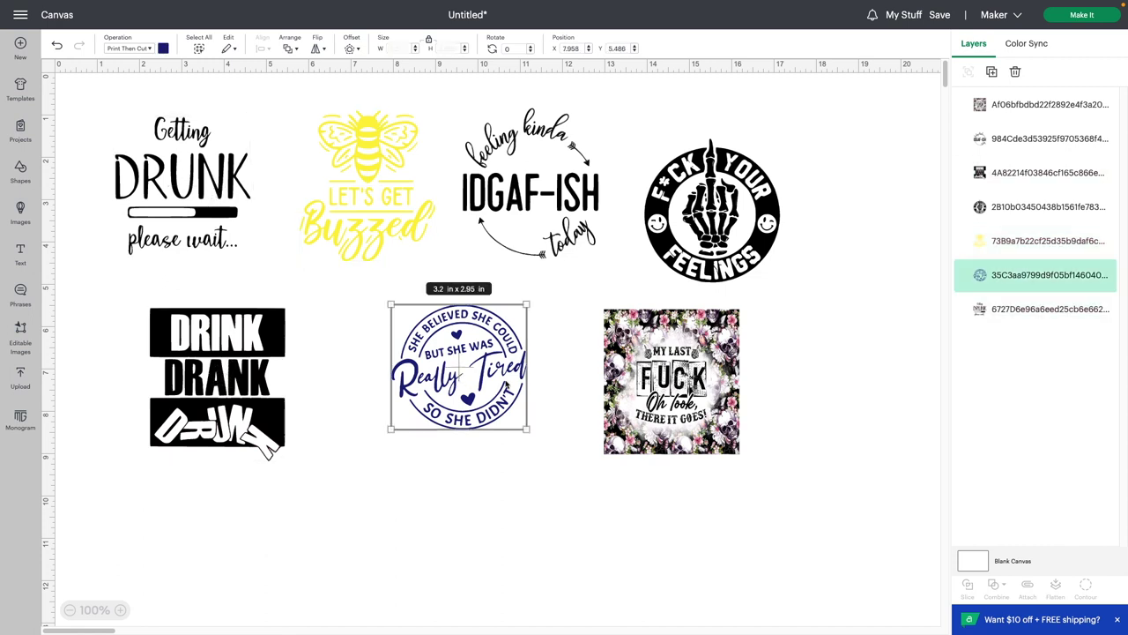
left_click(611, 392)
left_click(275, 397)
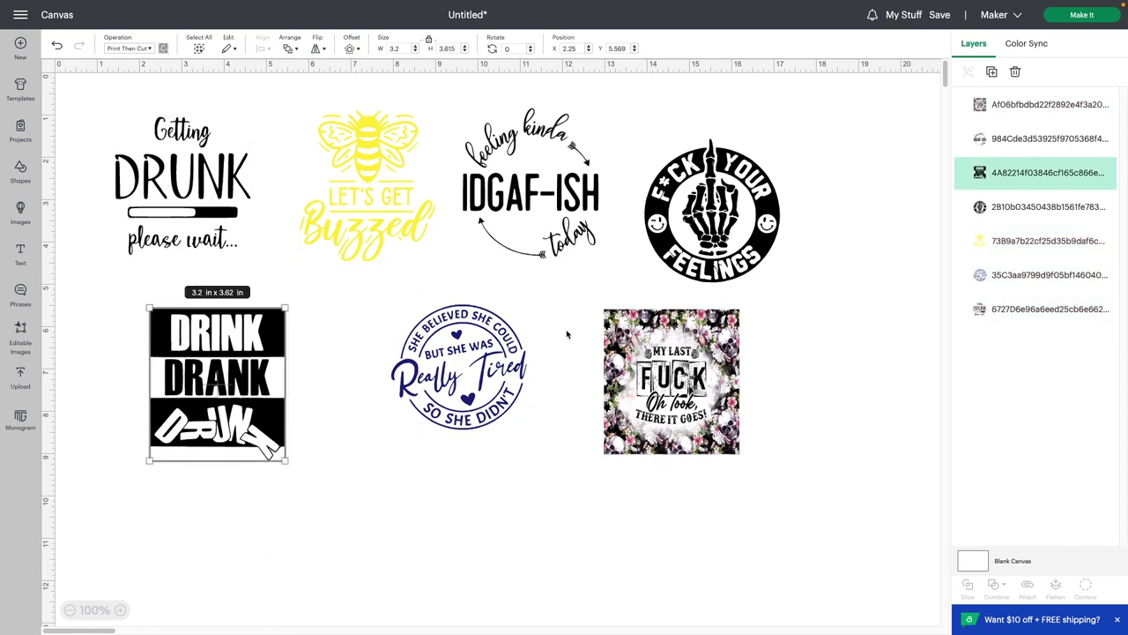
left_click(742, 274)
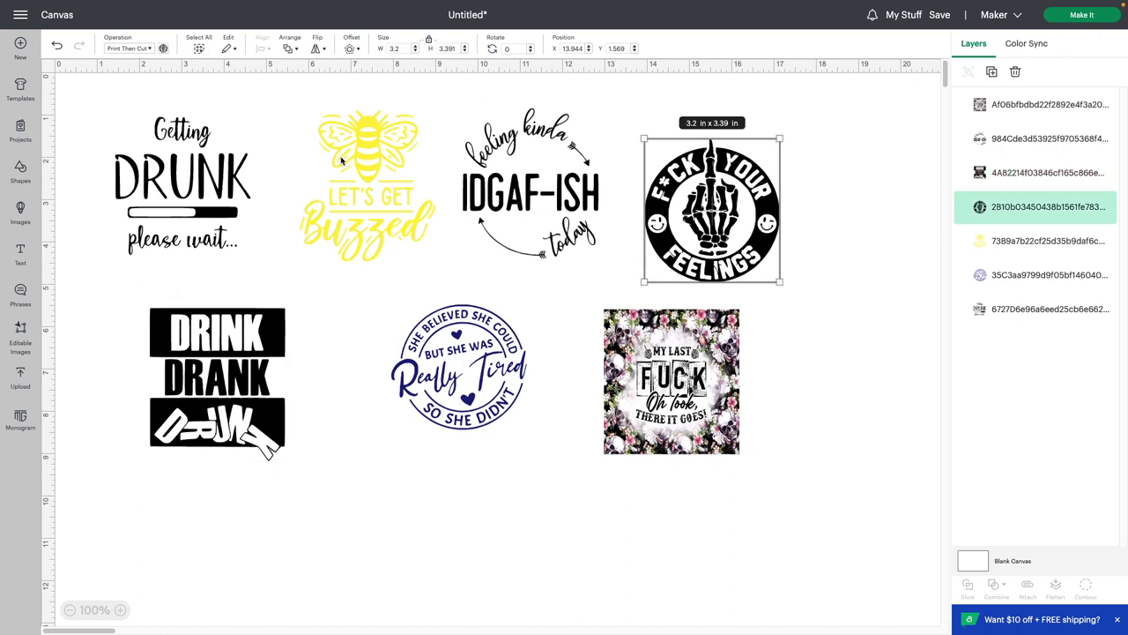
mouse_move(1082, 21)
left_click(1081, 16)
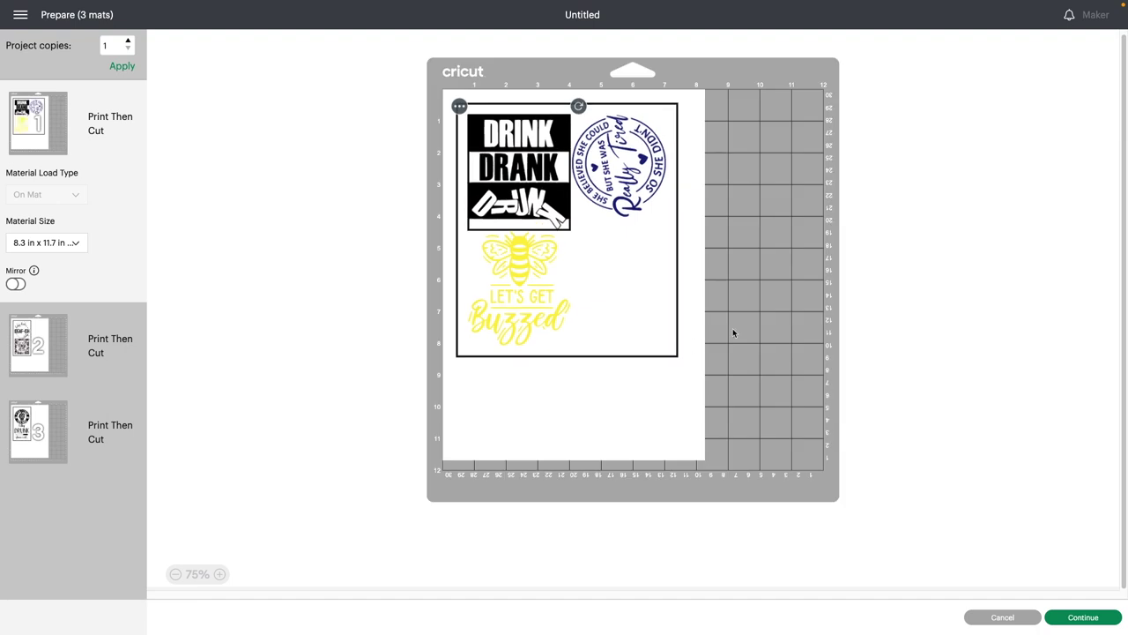
Move the bee and "Really Tired" designs slightly away from their neighbours on the first mat and turn on Mirror.
left_click(522, 292)
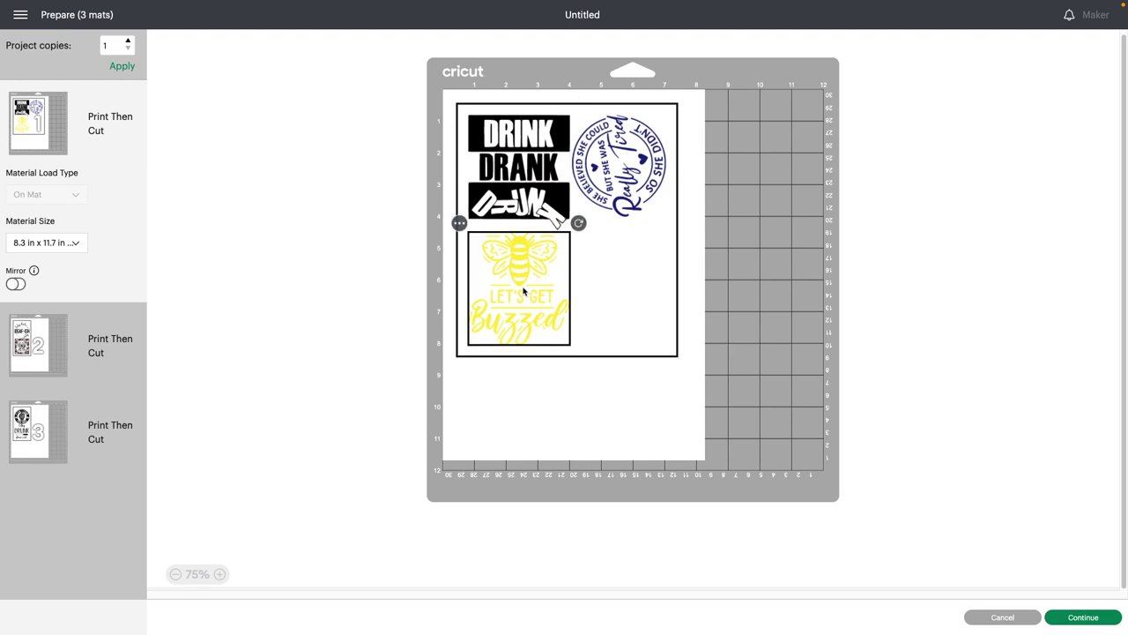
left_click_drag(520, 294, 520, 302)
left_click_drag(603, 193, 607, 192)
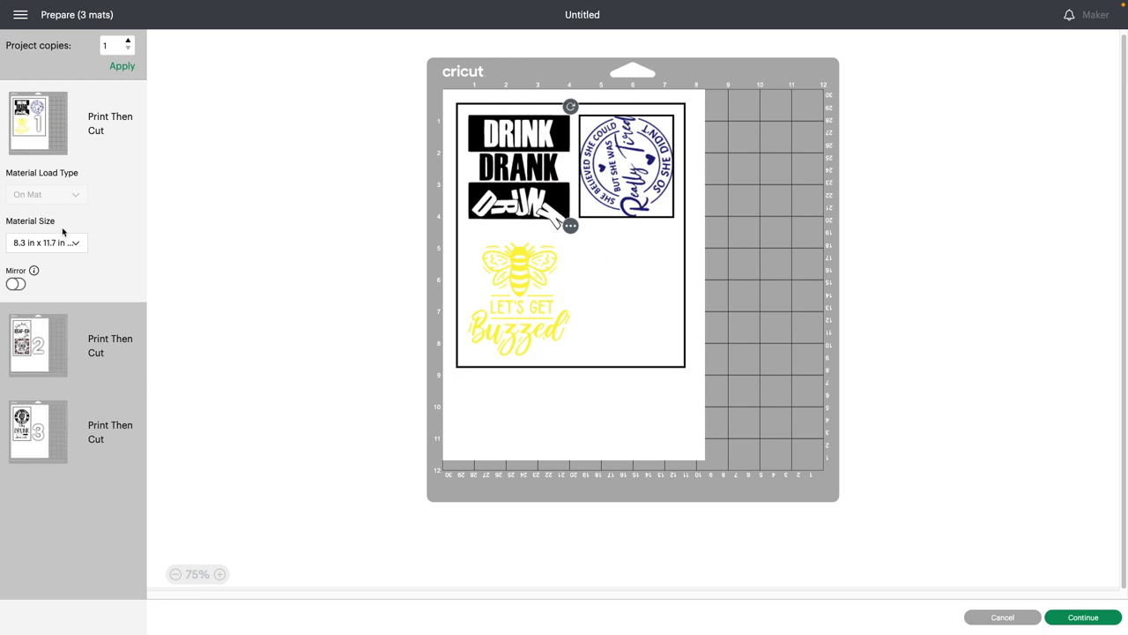
left_click(16, 285)
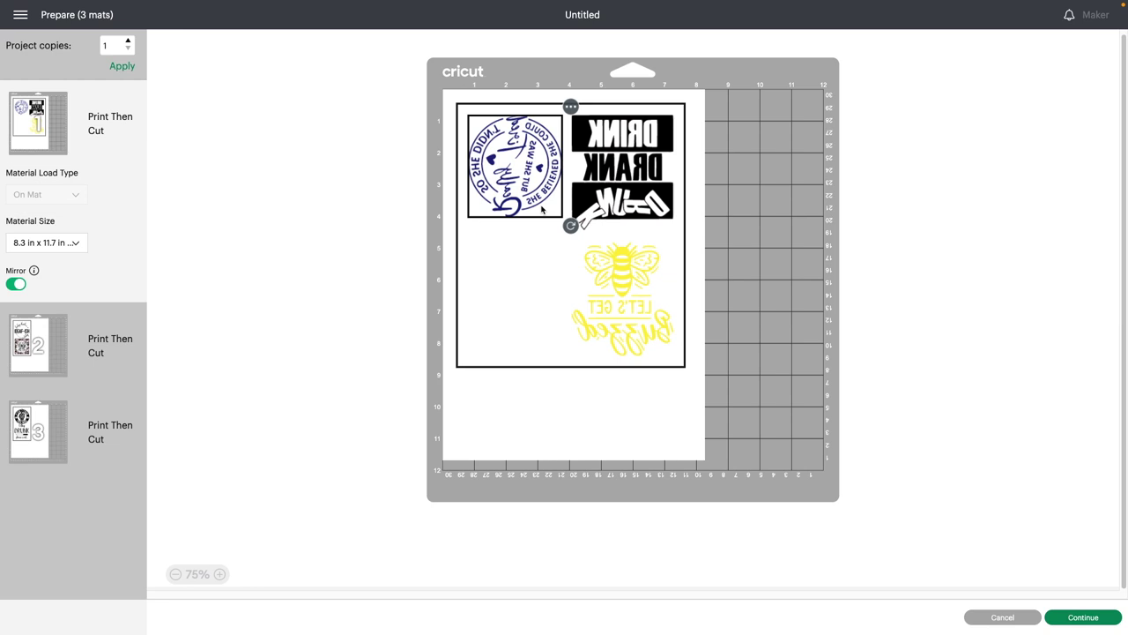
Move the floral skull design slightly down from the "IDGAF-ish" design on the second mat and turn on Mirror.
left_click(35, 357)
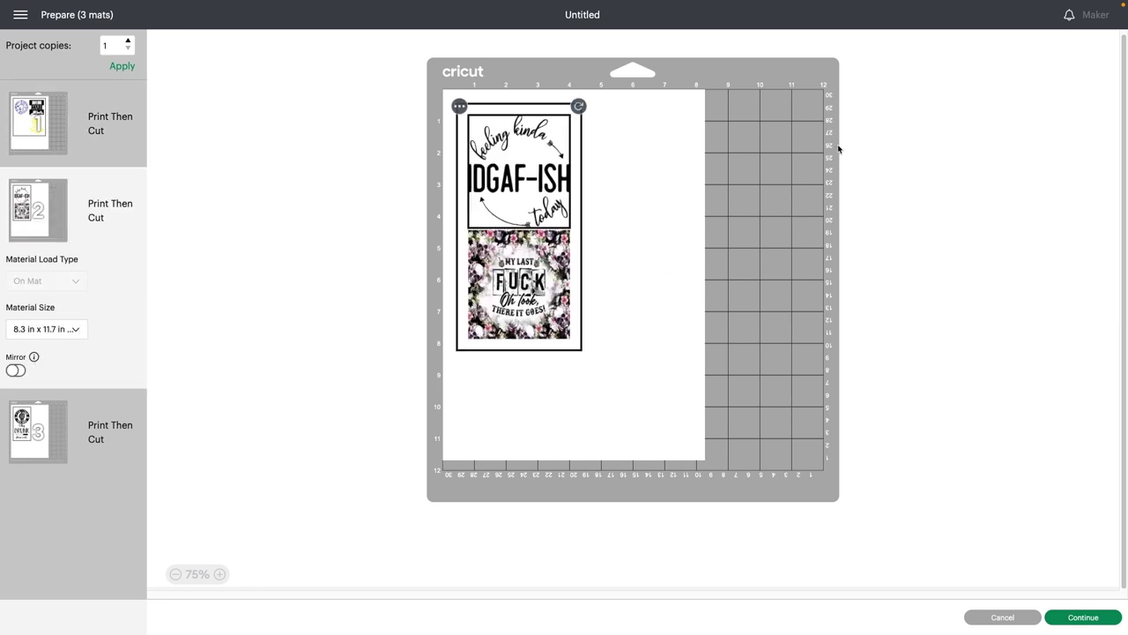
left_click_drag(532, 288, 534, 301)
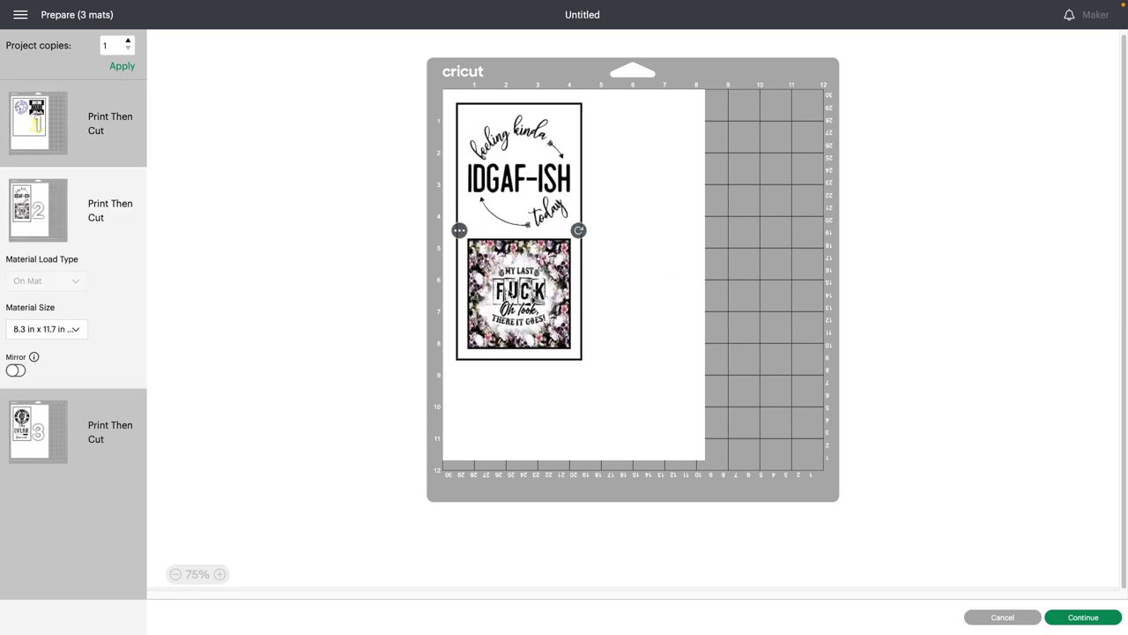
left_click(15, 371)
Move the "Getting Drunk" design slightly down from the skeleton-hand design on the third mat and turn on Mirror.
left_click(21, 421)
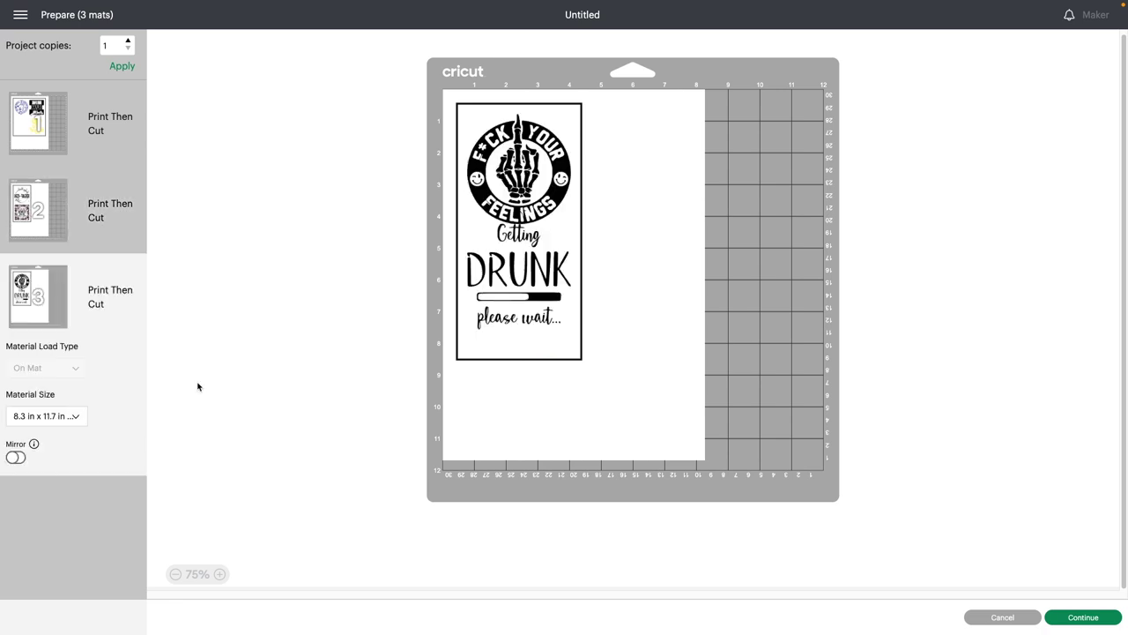
left_click(548, 284)
left_click_drag(547, 284, 547, 284)
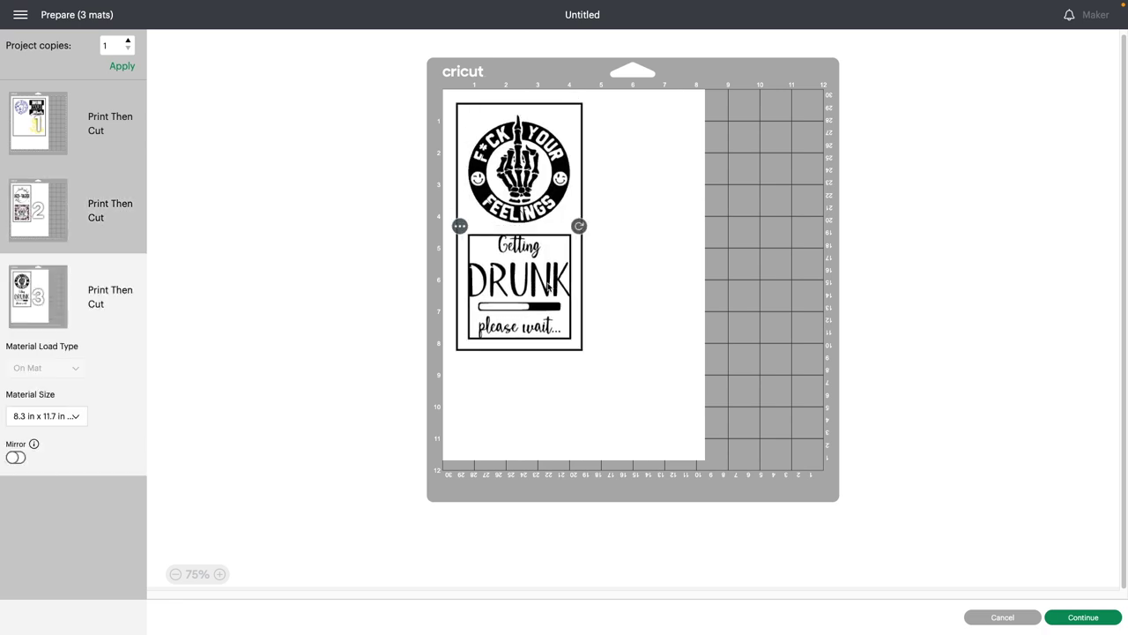
left_click(17, 457)
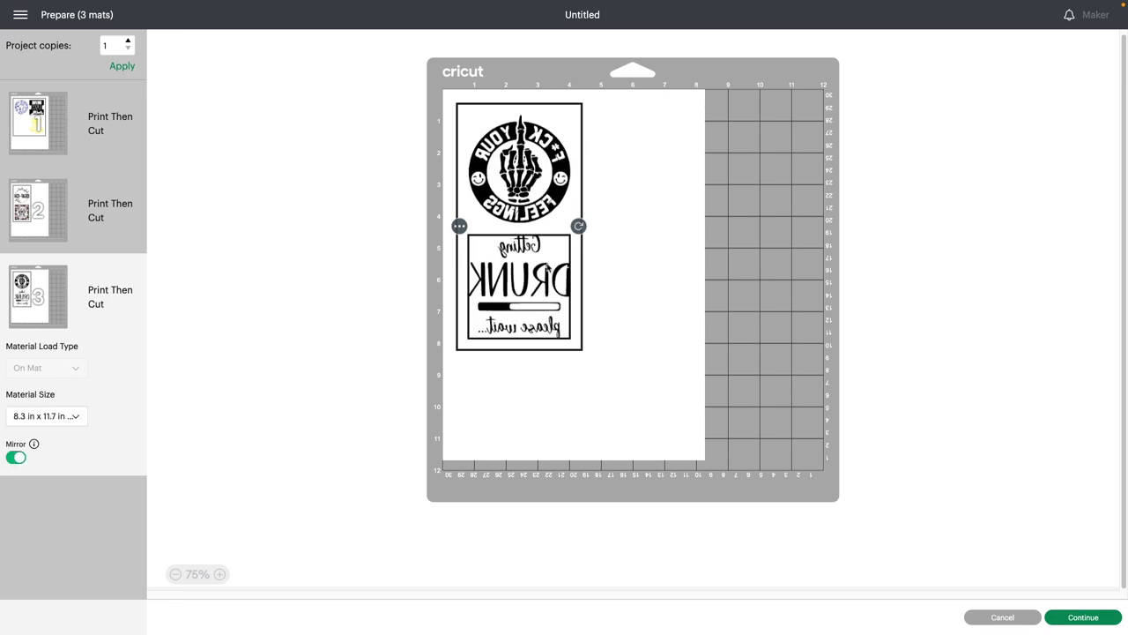
Try placing the "Getting Drunk" design beside the skeleton-hand design on the third mat, and move it back below.
left_click_drag(507, 278, 691, 169)
left_click(662, 280)
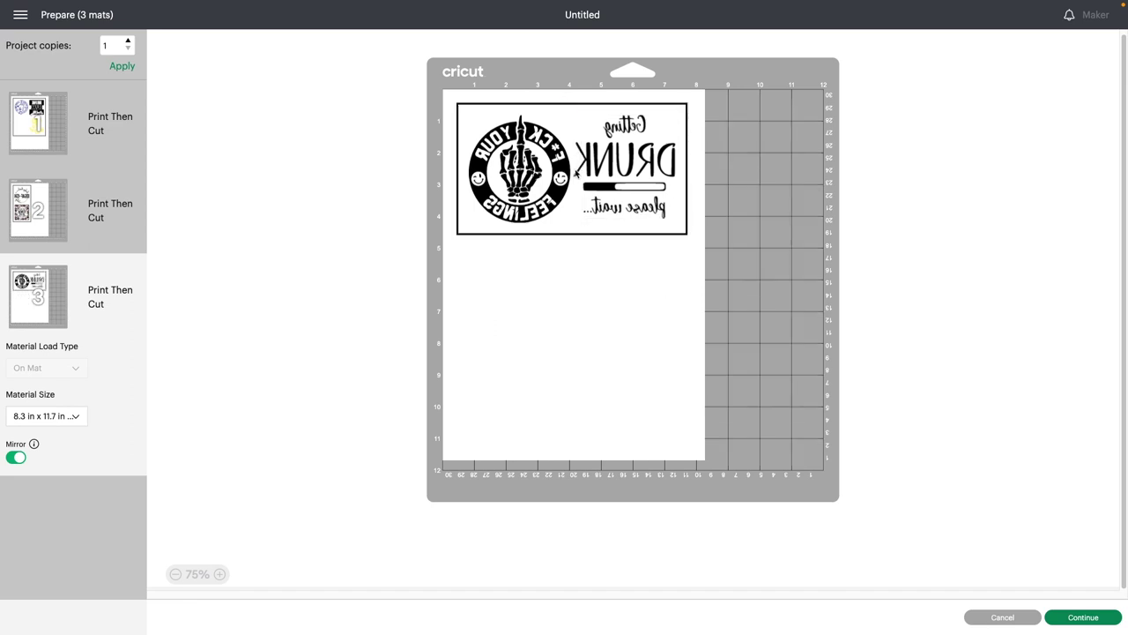
left_click_drag(630, 179, 525, 280)
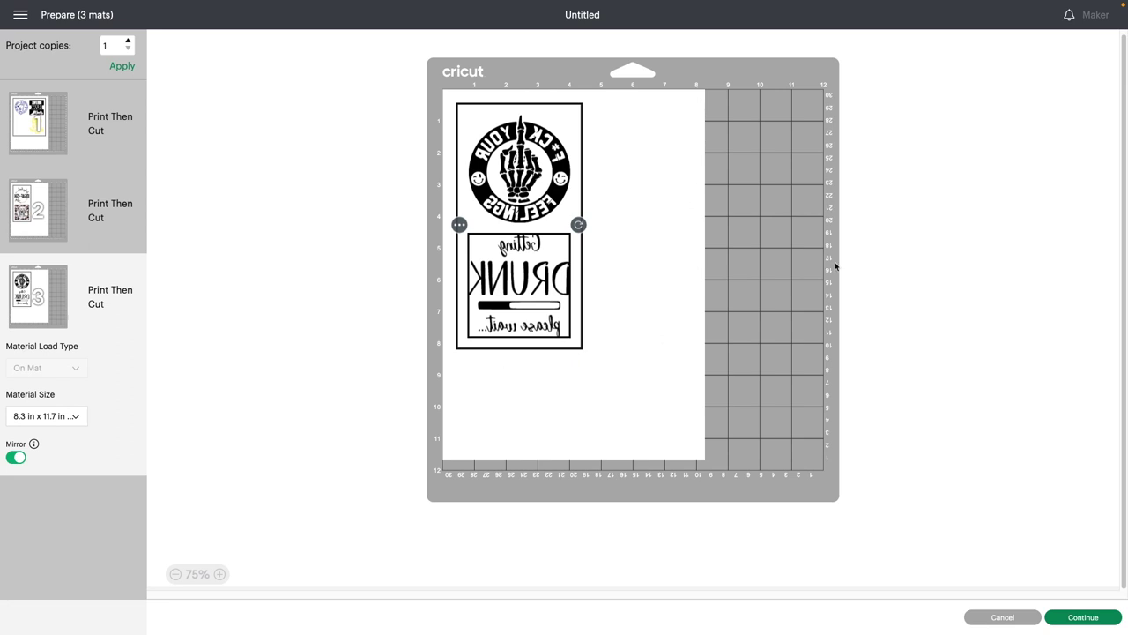
Review the layouts of the second and first mats and continue to the Make stage.
left_click(22, 230)
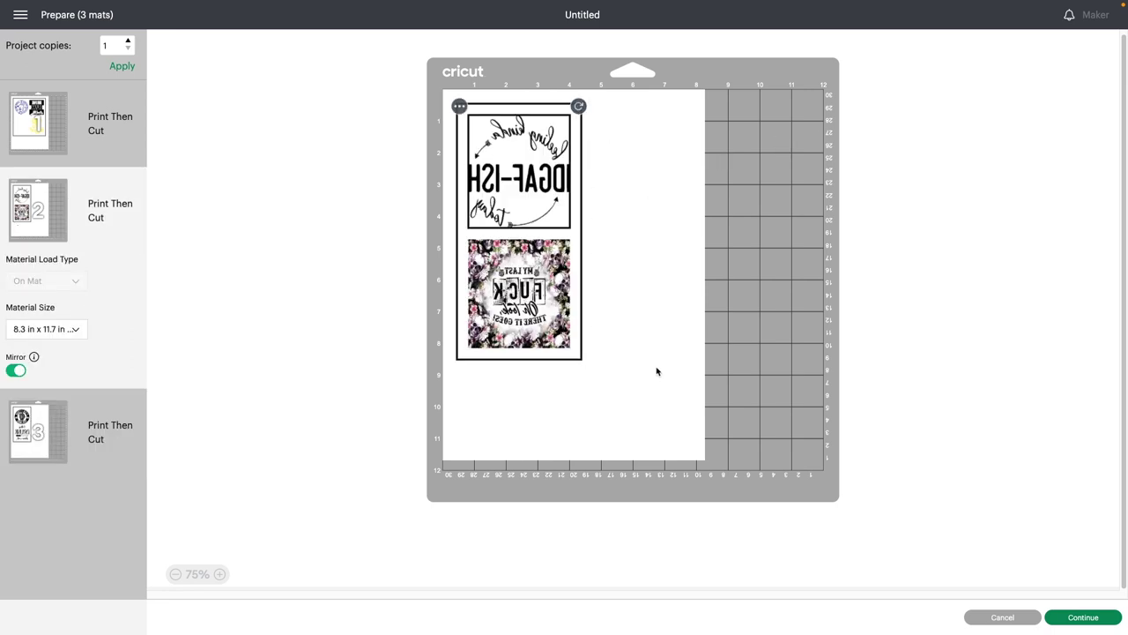
left_click(41, 150)
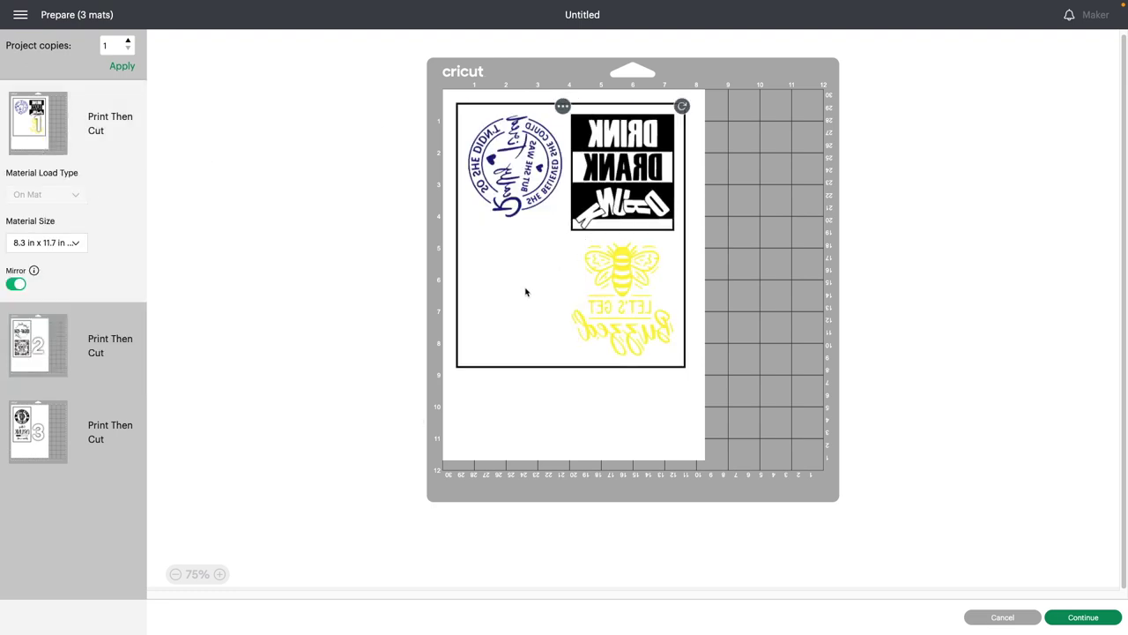
left_click(519, 168)
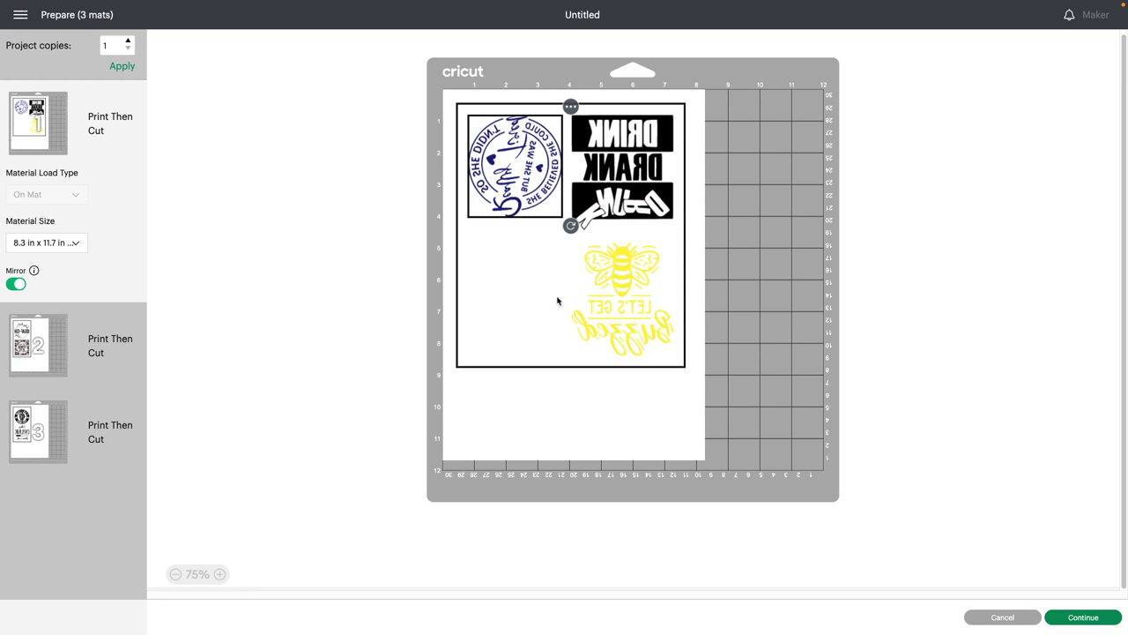
left_click(1094, 614)
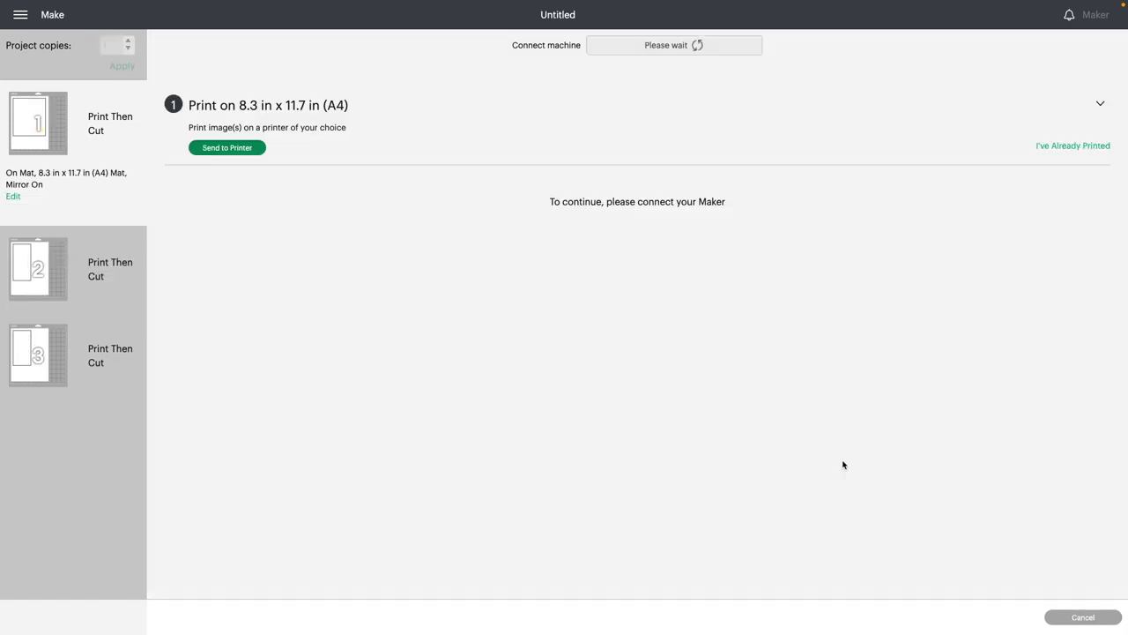
Print the first mat on the EPSON ET-Sublimate printer with Add Bleed turned off.
left_click(210, 149)
left_click(725, 130)
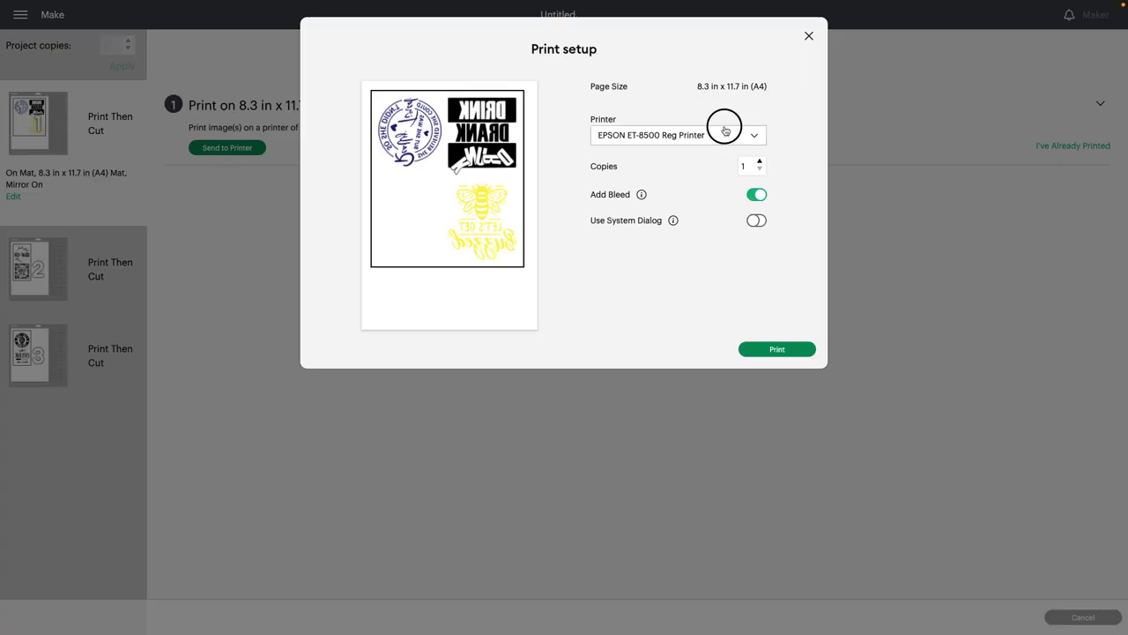
left_click(671, 190)
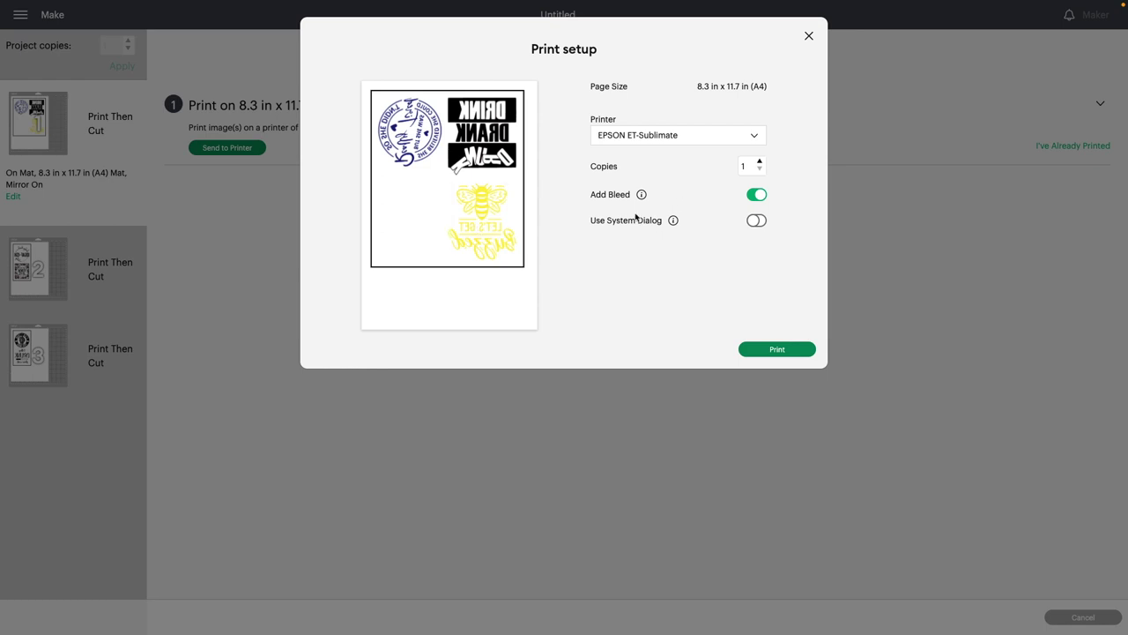
left_click(760, 195)
left_click(770, 355)
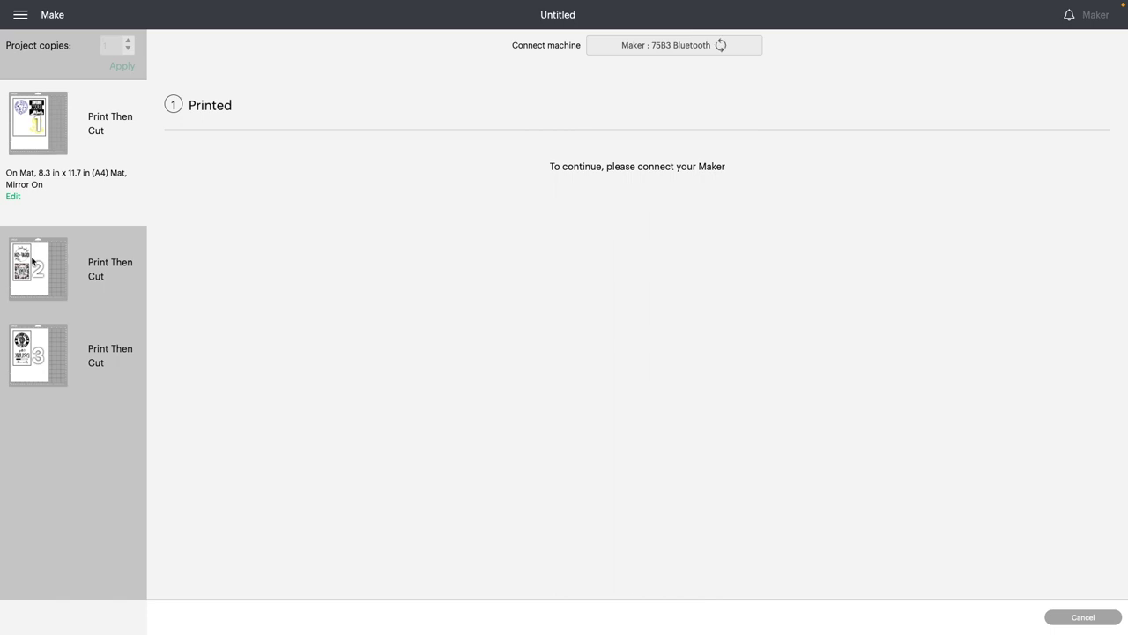
Print the third mat on the EPSON ET-Sublimate printer with Add Bleed turned off.
left_click(32, 259)
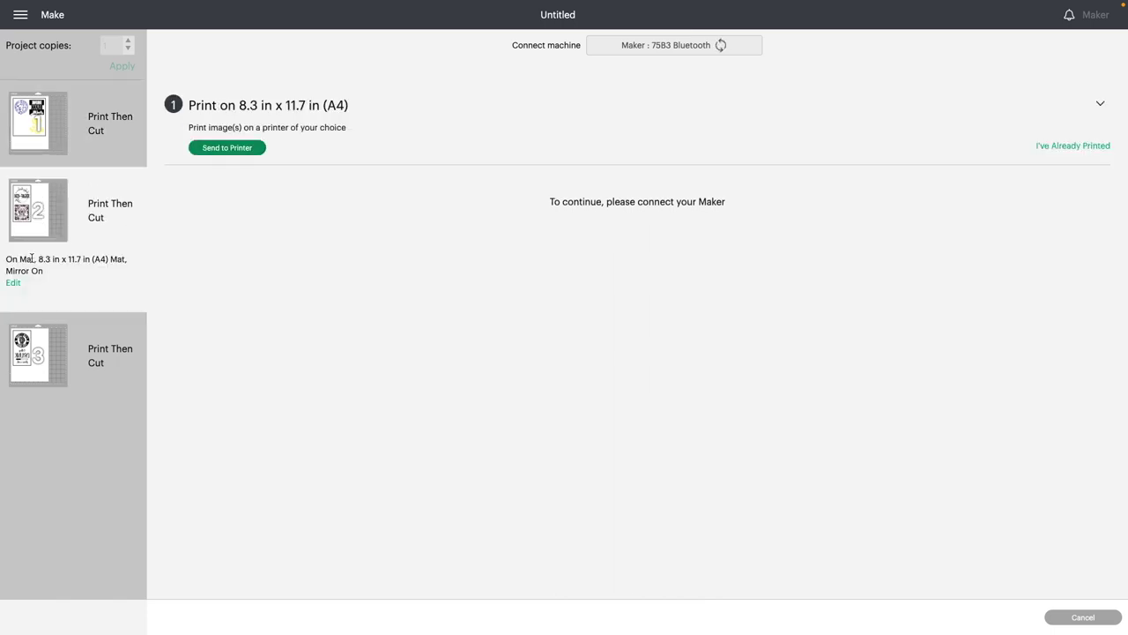
left_click(37, 366)
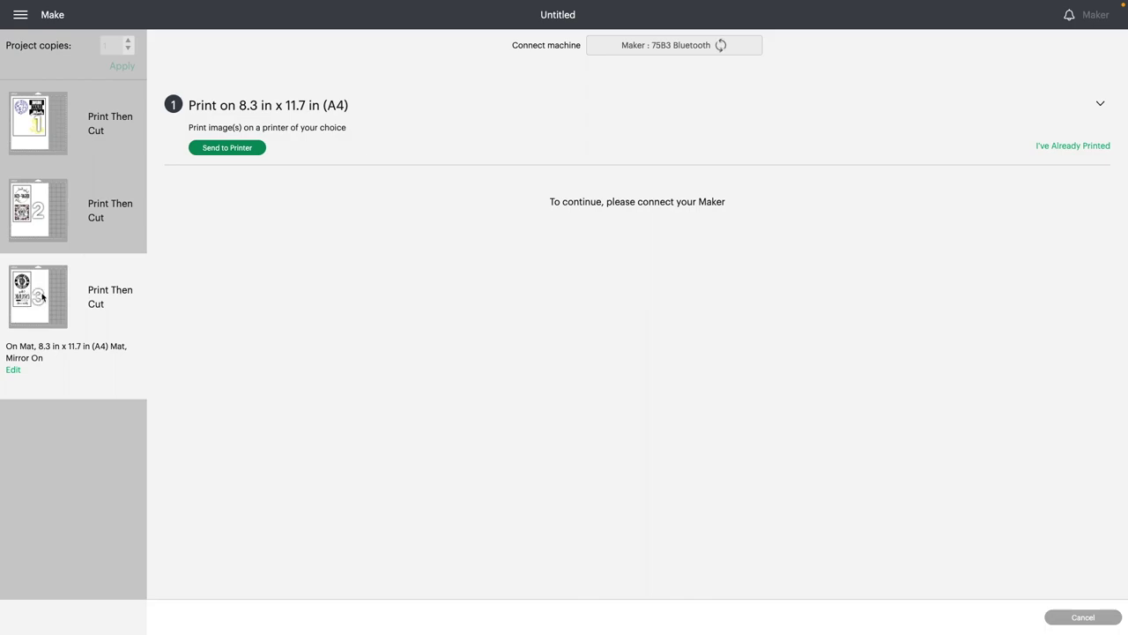
left_click(221, 150)
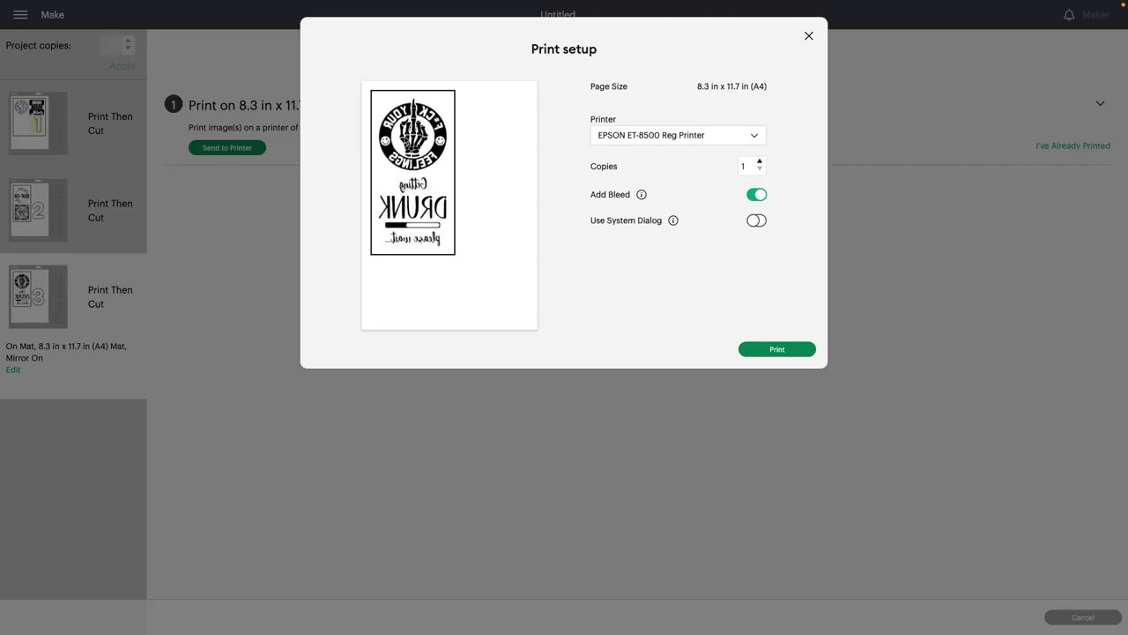
left_click(743, 138)
left_click(712, 188)
left_click(756, 196)
left_click(776, 350)
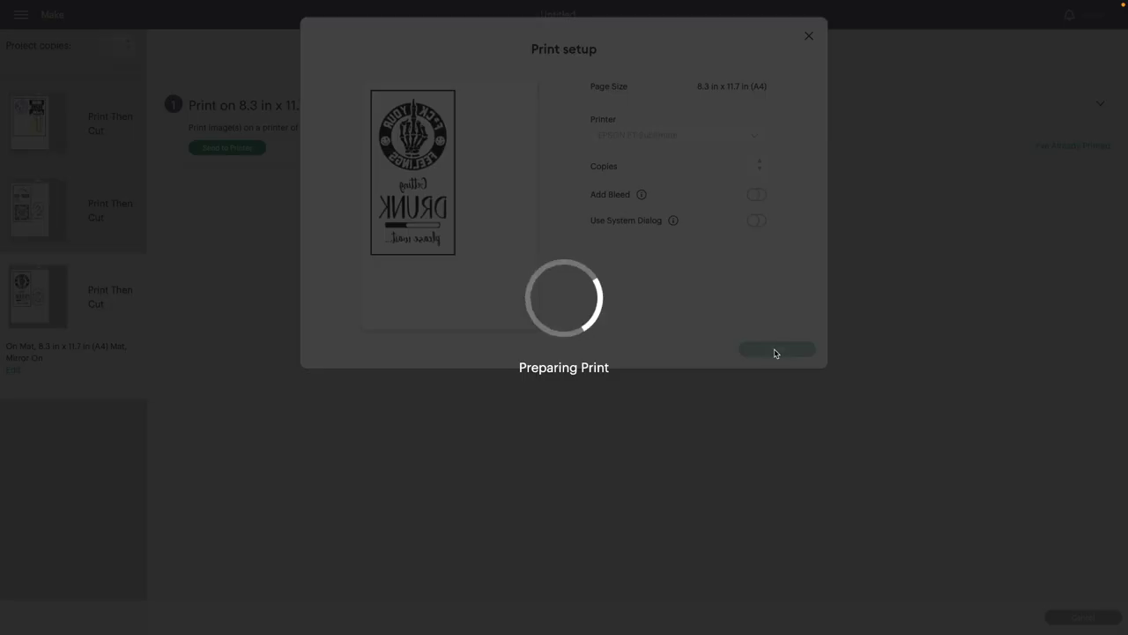